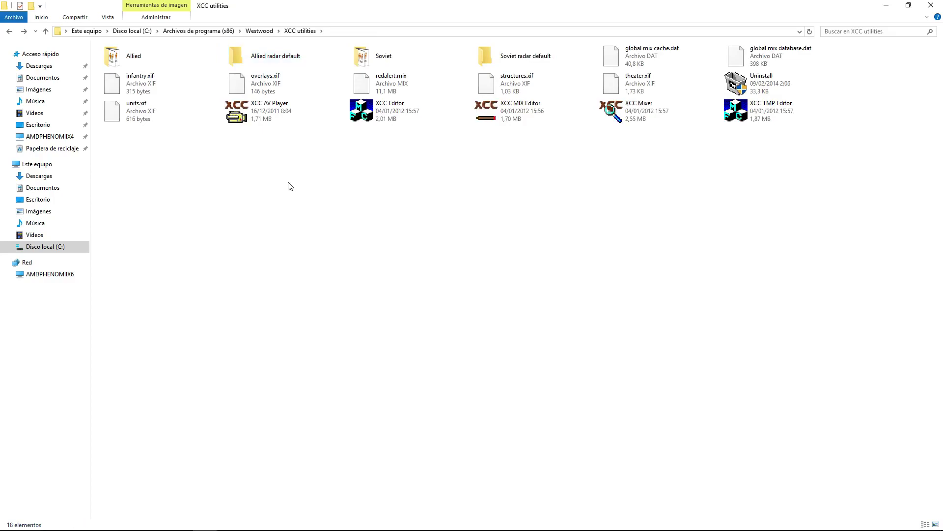
Step: Launch XCC Mixer from the XCC utilities folder and open the redalert.mix archive in the first file list
click(372, 88)
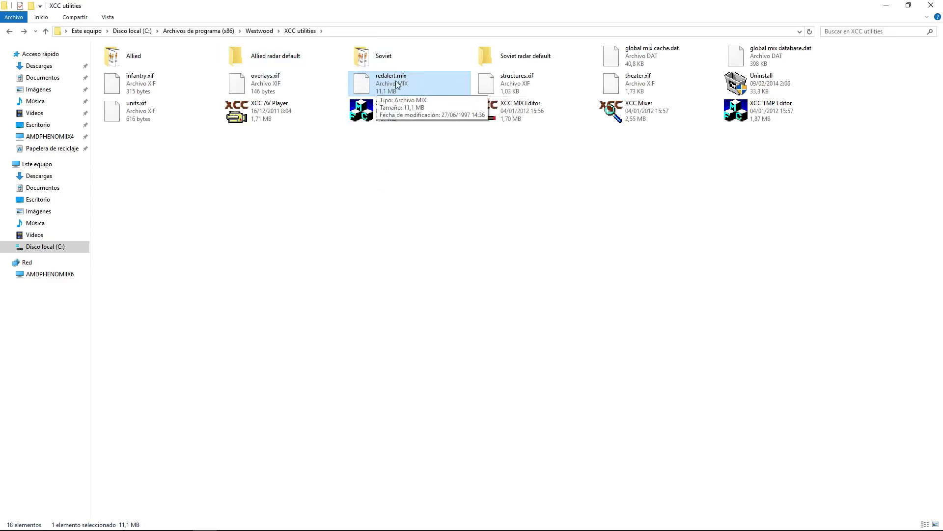
click(392, 193)
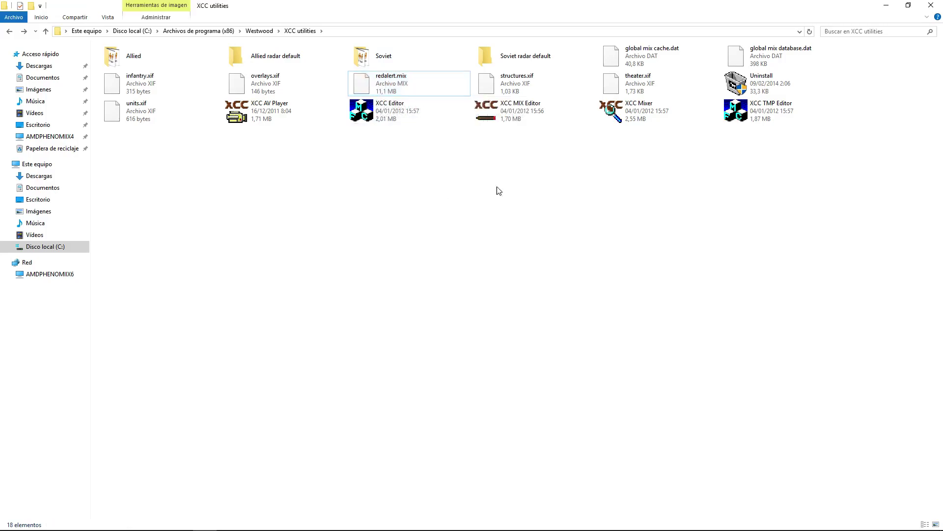
double_click(640, 121)
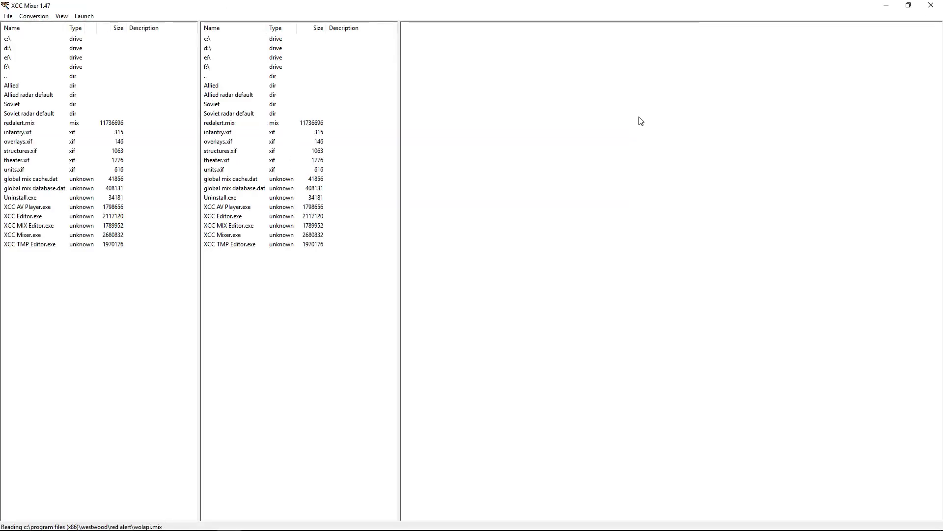
click(32, 95)
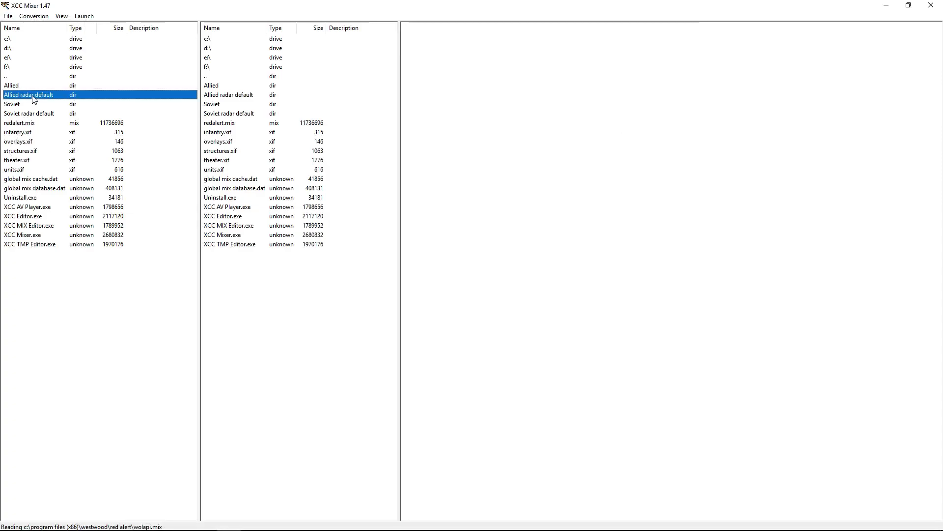
click(33, 114)
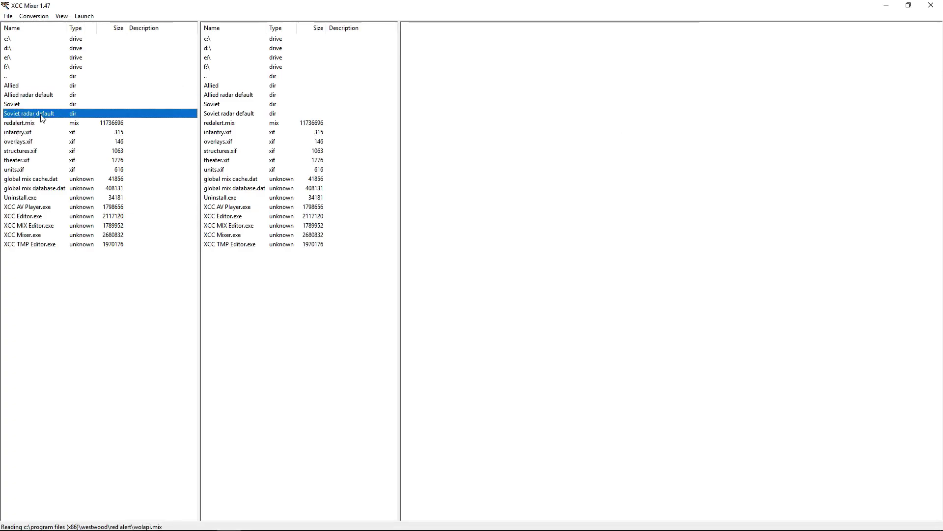
click(26, 123)
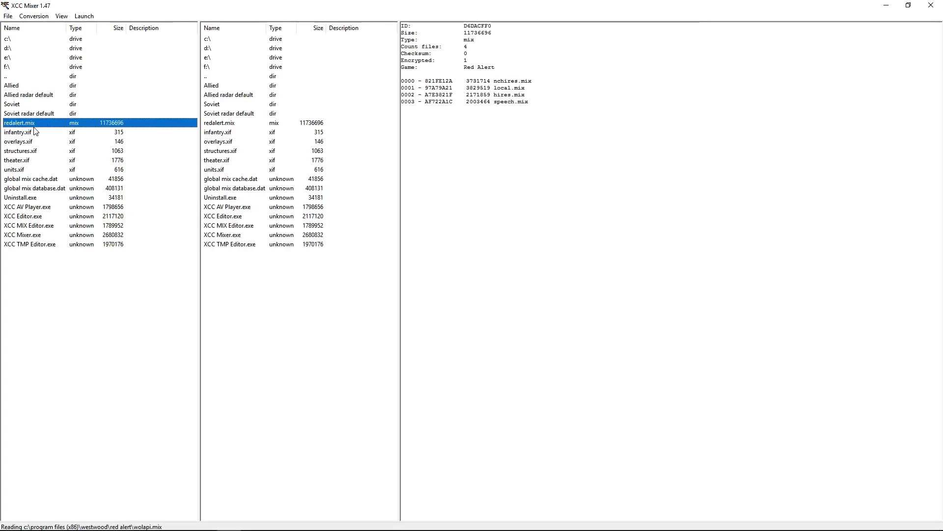
double_click(69, 124)
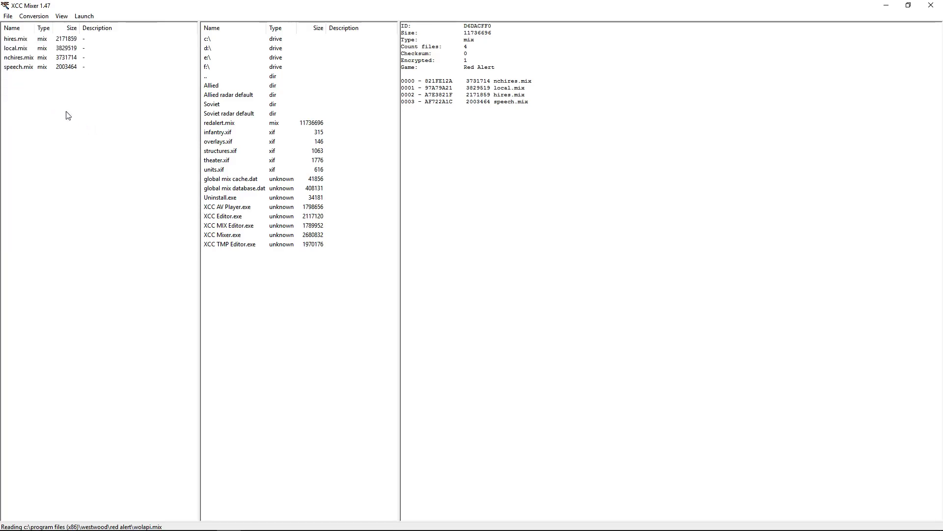
Step: Extract hires.mix from redalert.mix into the XCC utilities folder, keeping the name hires
click(15, 40)
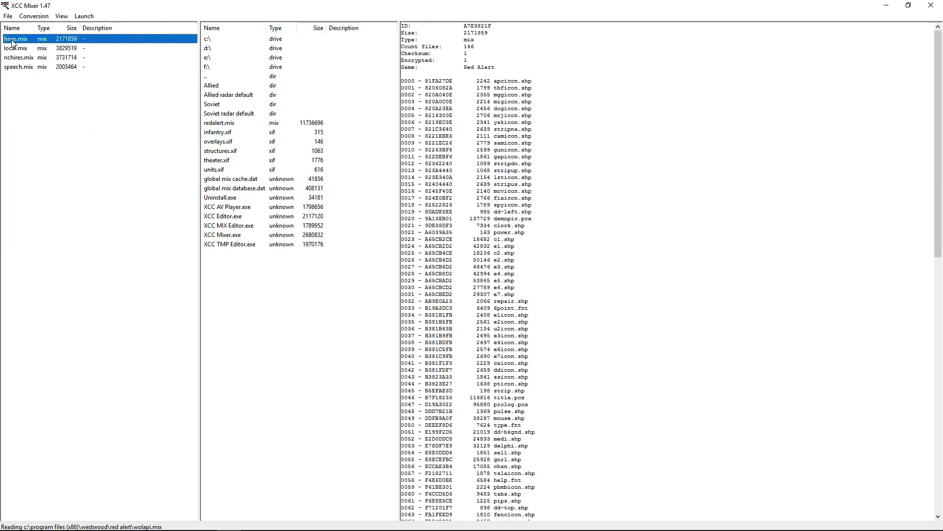
right_click(42, 44)
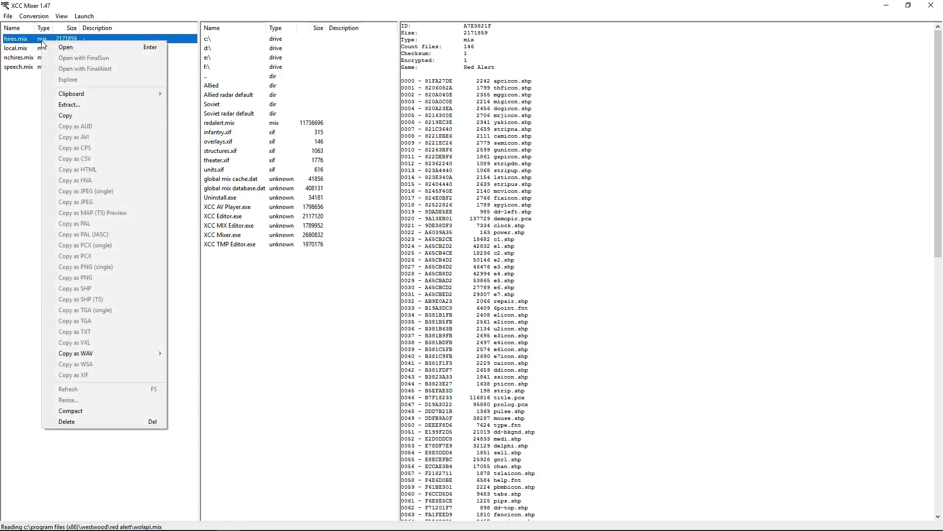
click(118, 105)
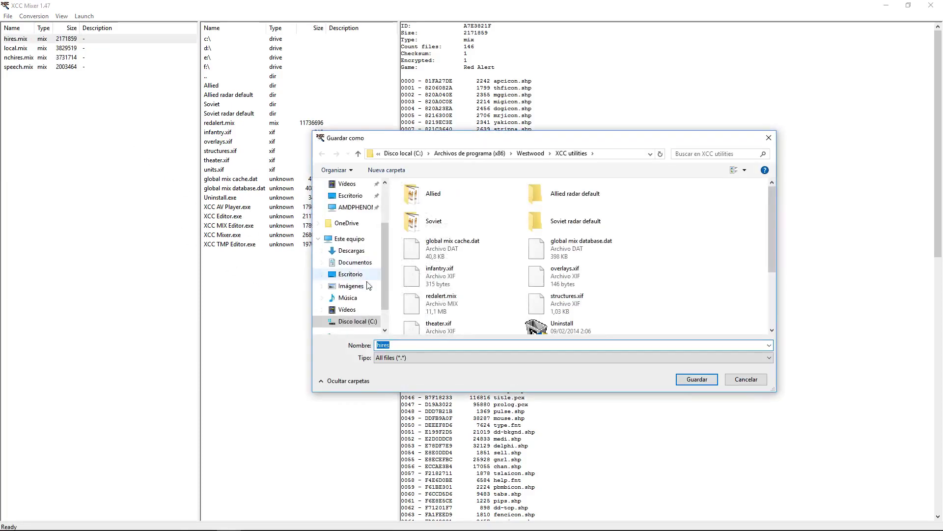
click(696, 381)
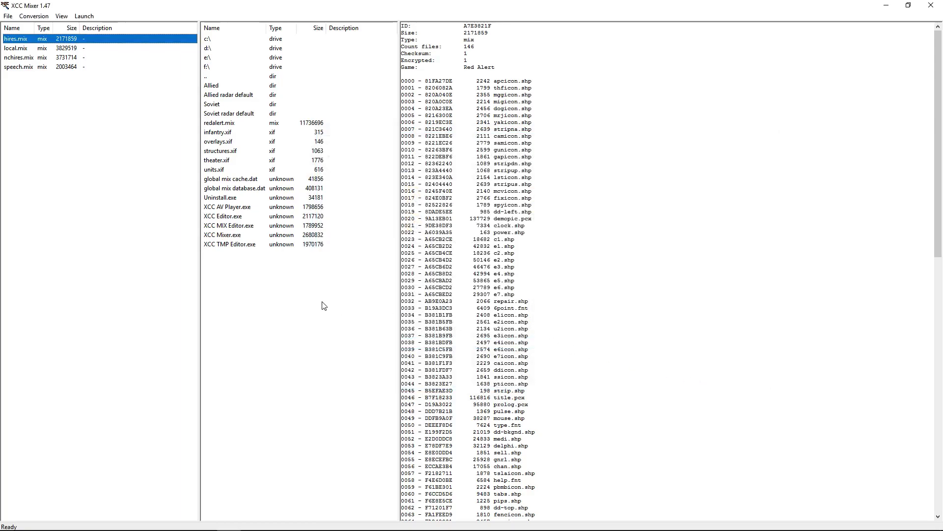
Step: Go back to the XCC utilities folder in the first file list and open the extracted hires.mix
key(BackSpace)
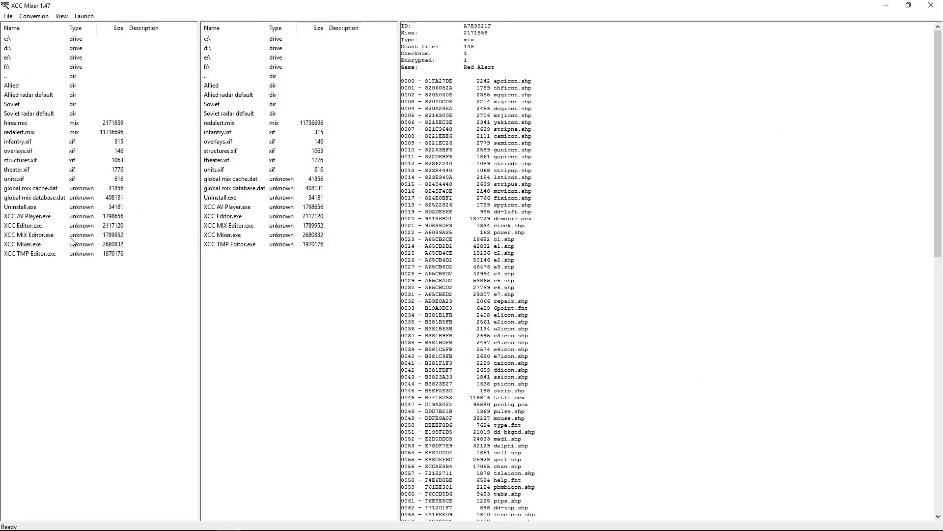
click(20, 125)
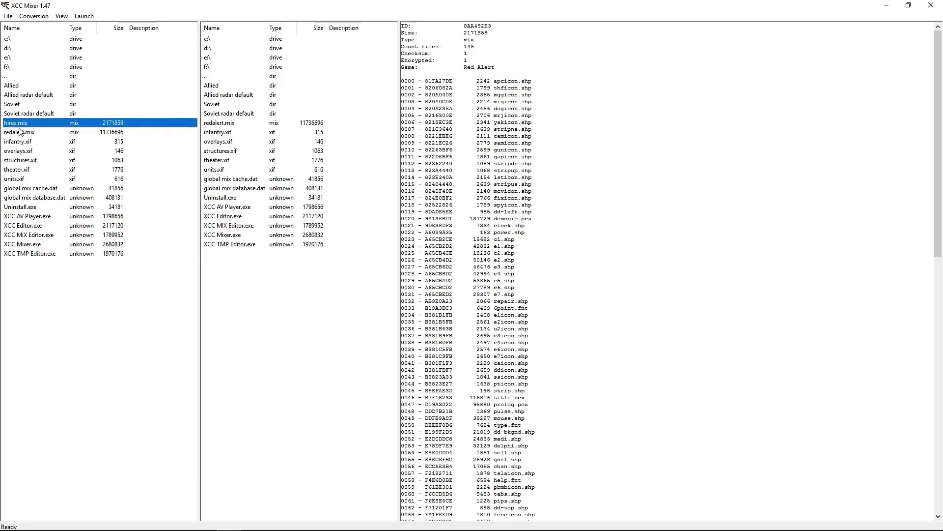
double_click(49, 124)
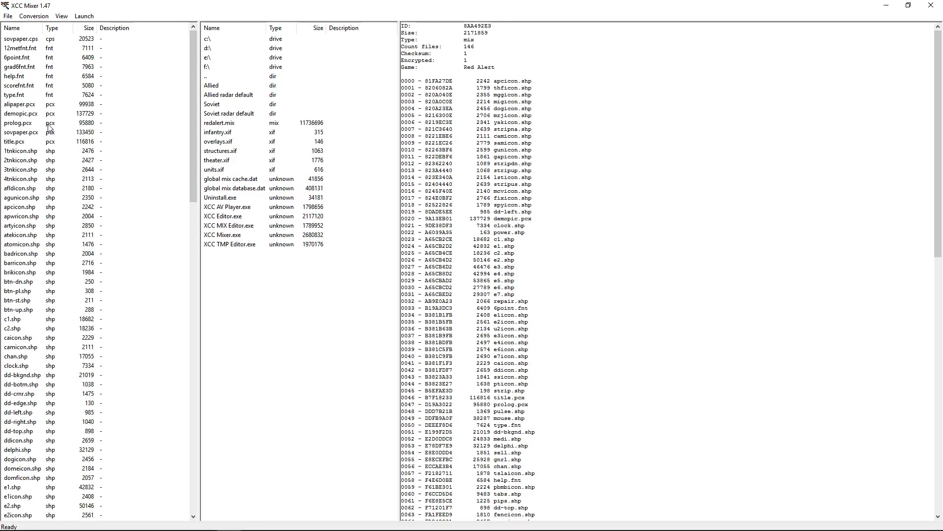
Step: Check the extracted hires.mix in the XCC utilities folder in File Explorer, then return to XCC Mixer
click(886, 6)
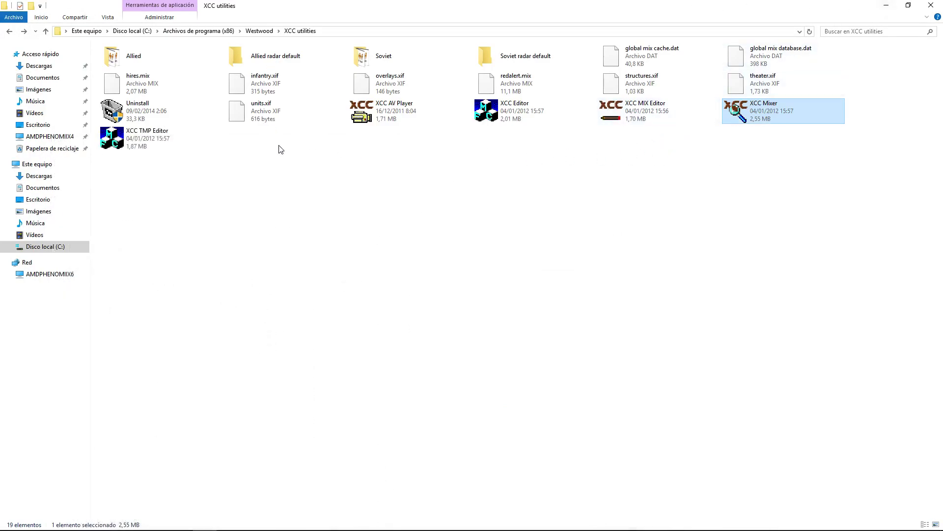
click(140, 84)
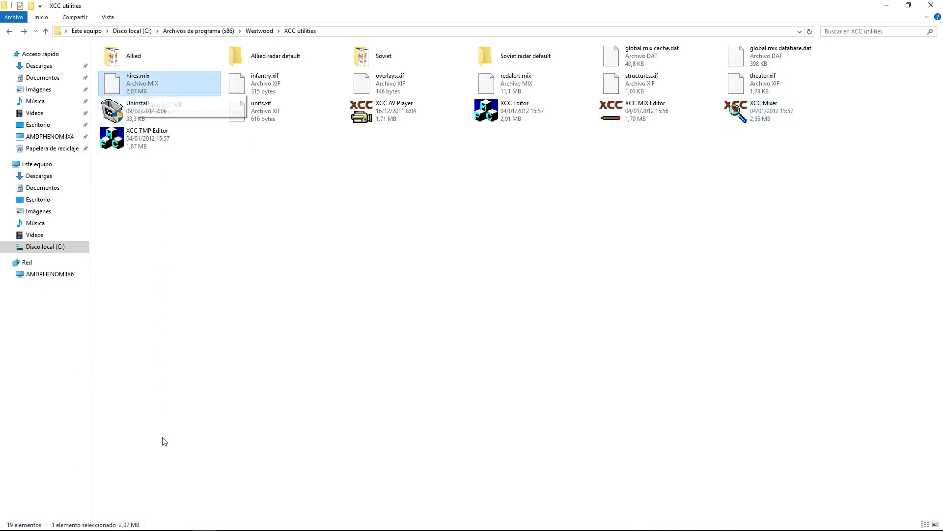
key(Return)
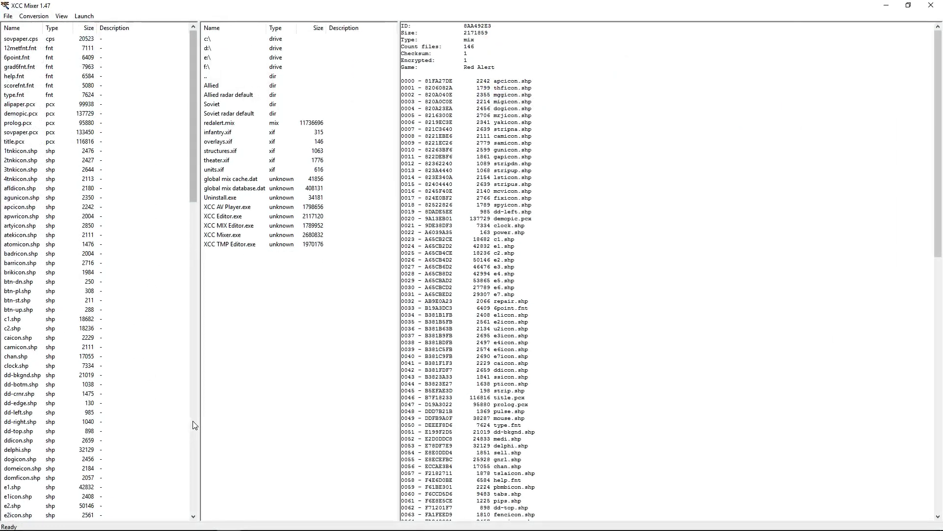
Step: Copy natoradr.shp from hires.mix as PNG frames into the Allied radar default folder
click(31, 75)
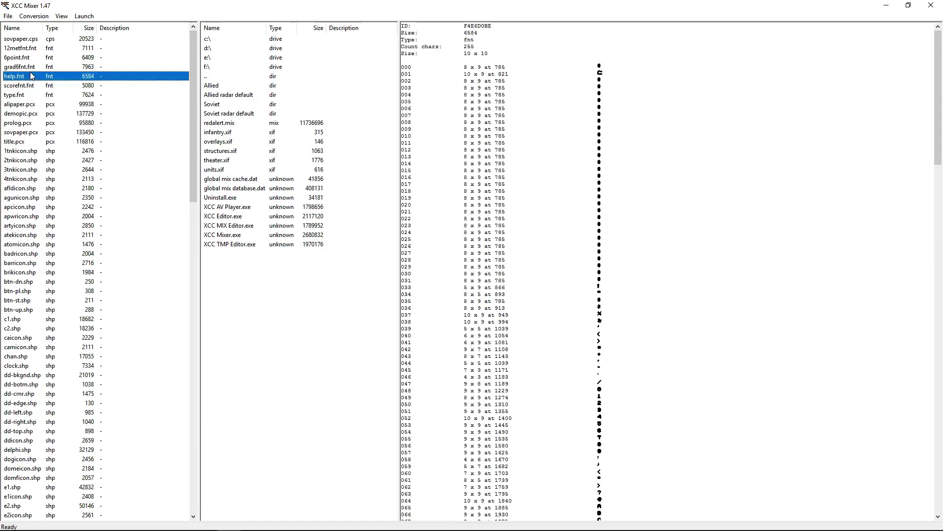
key(n)
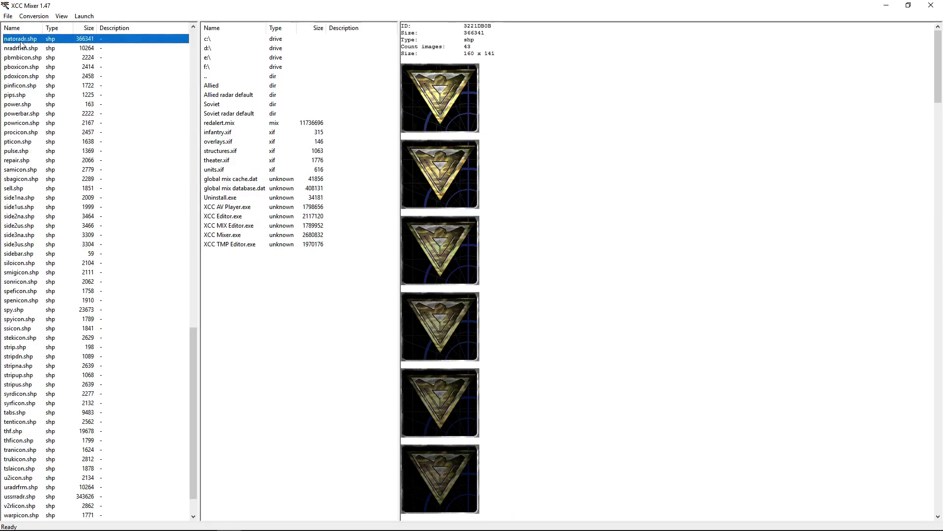
double_click(229, 96)
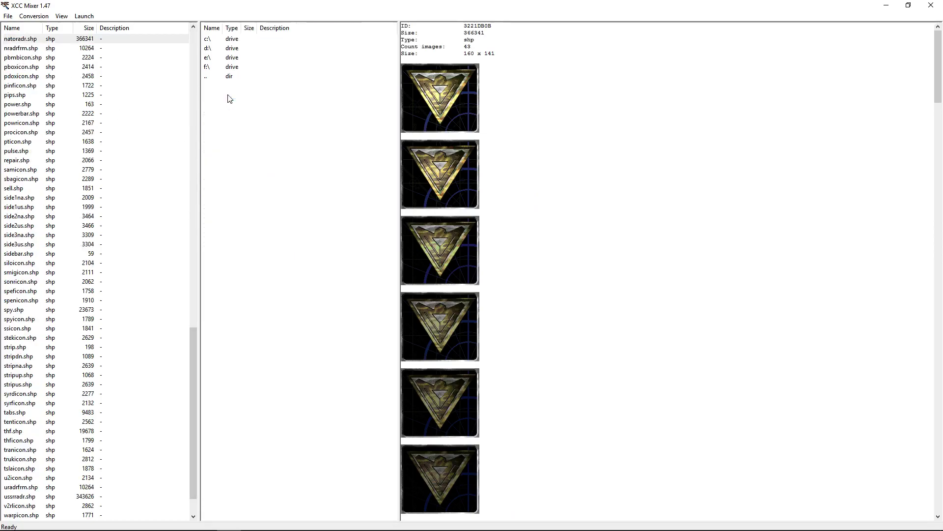
click(29, 42)
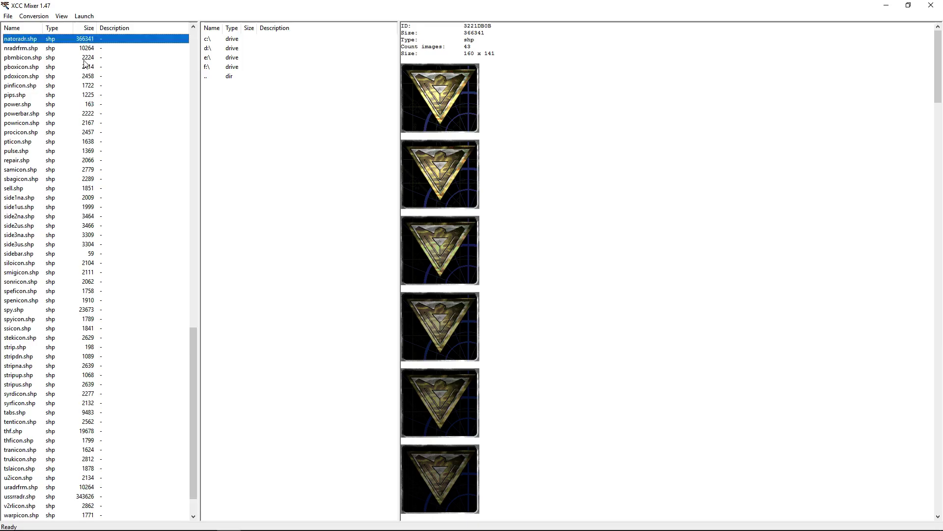
right_click(24, 40)
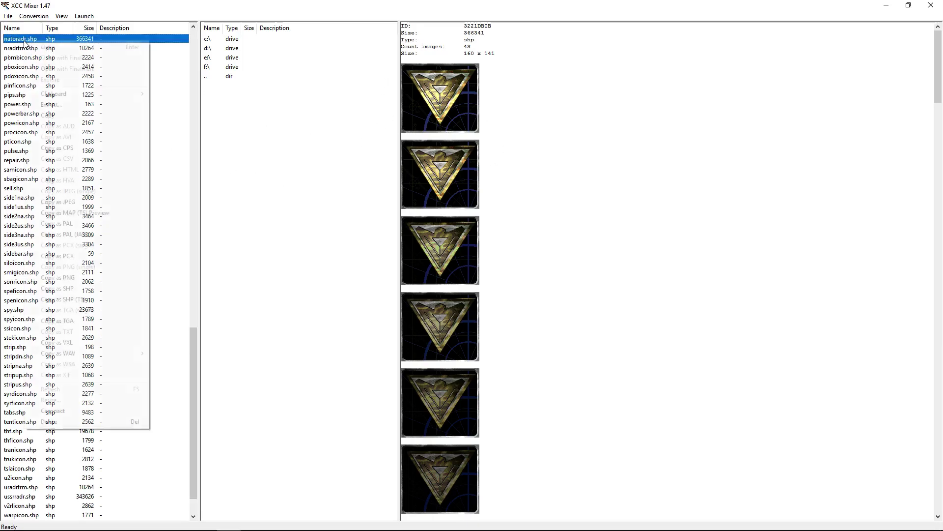
click(107, 279)
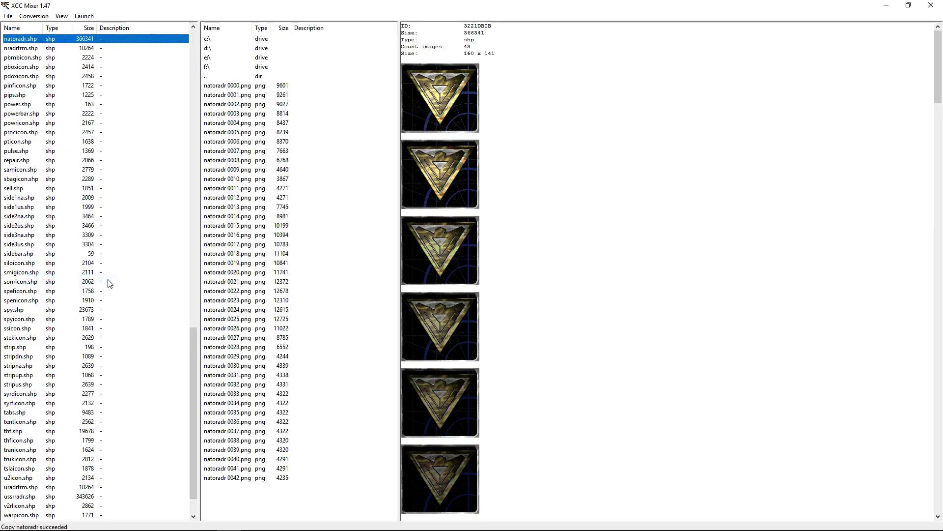
Step: Copy ussrradr.shp from hires.mix as PNG frames into the Soviet radar default folder
double_click(231, 78)
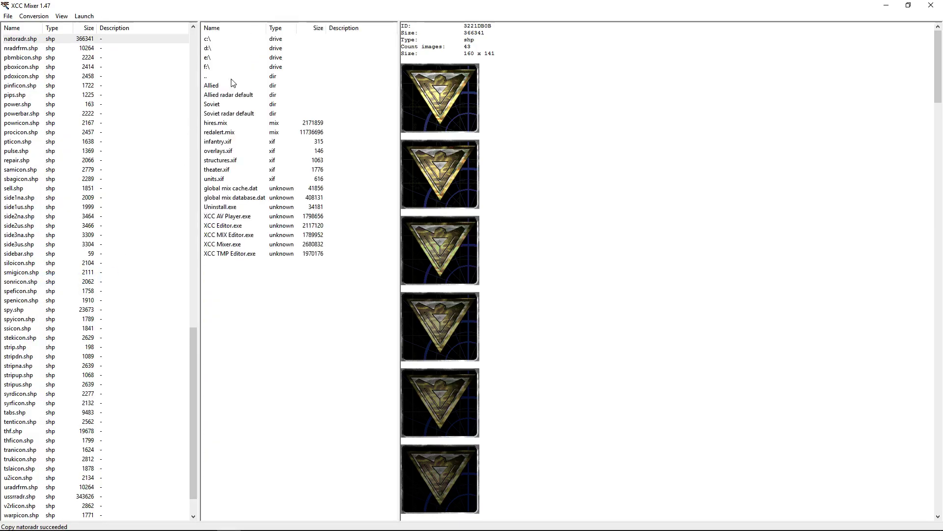
double_click(228, 116)
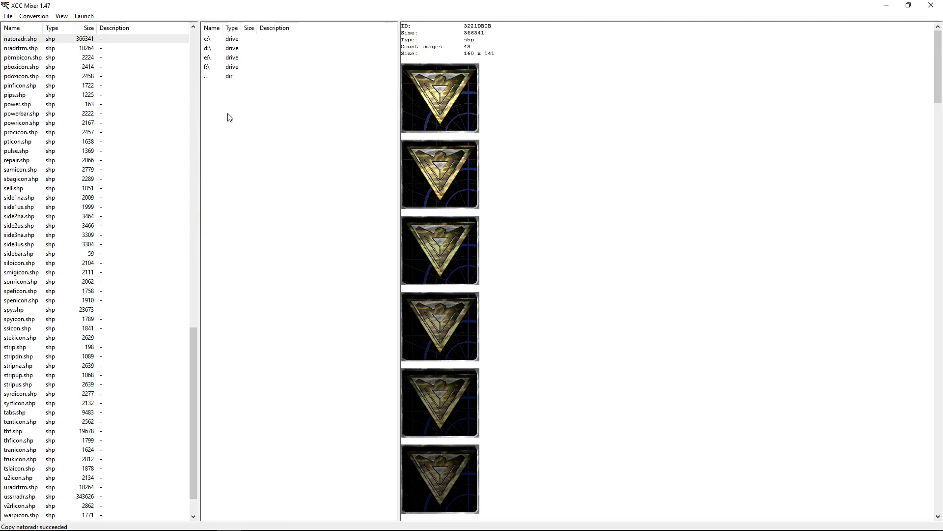
key(Tab)
key(u)
key(Down)
key(Down)
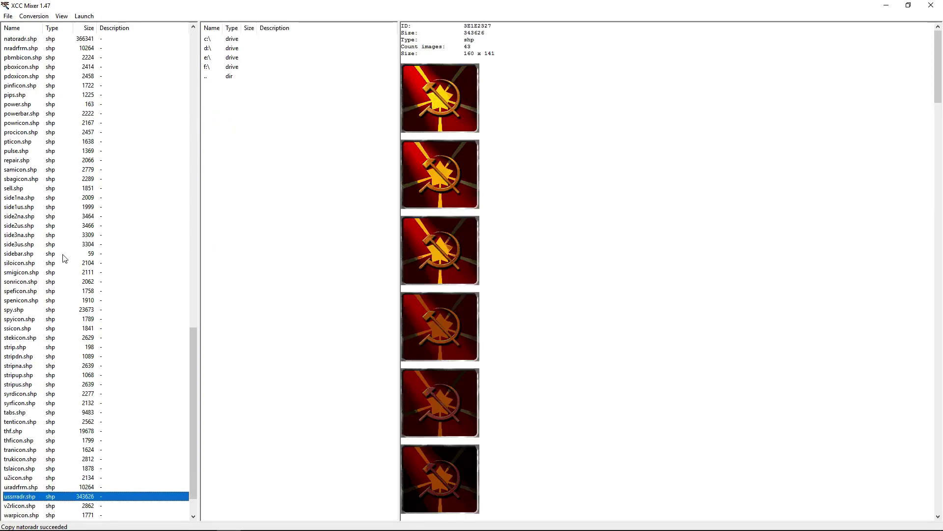
right_click(32, 496)
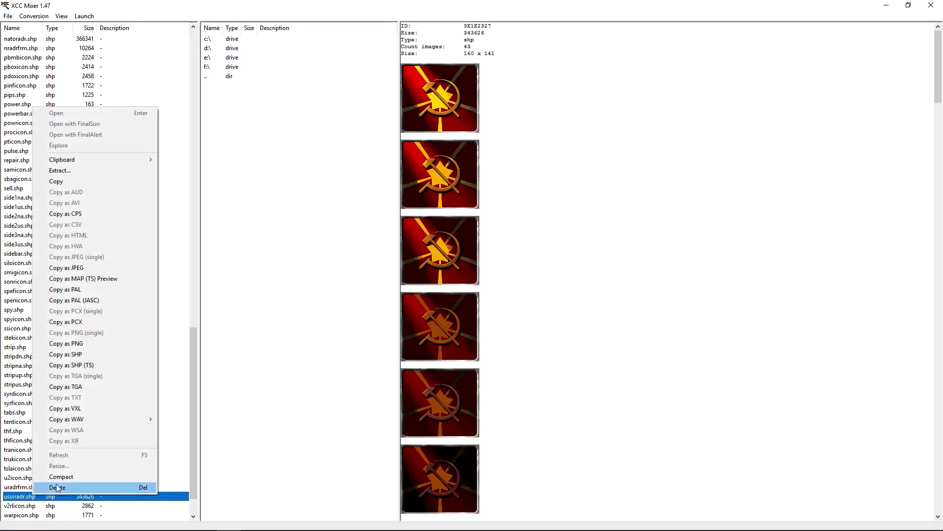
click(108, 344)
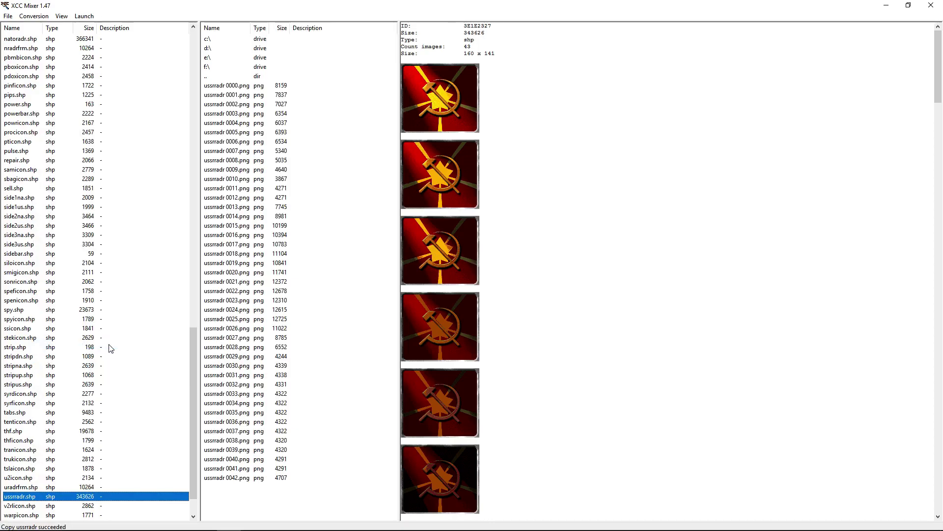
Step: Return both file lists to the XCC utilities folder, leaving Soviet radar default and hires.mix
double_click(219, 78)
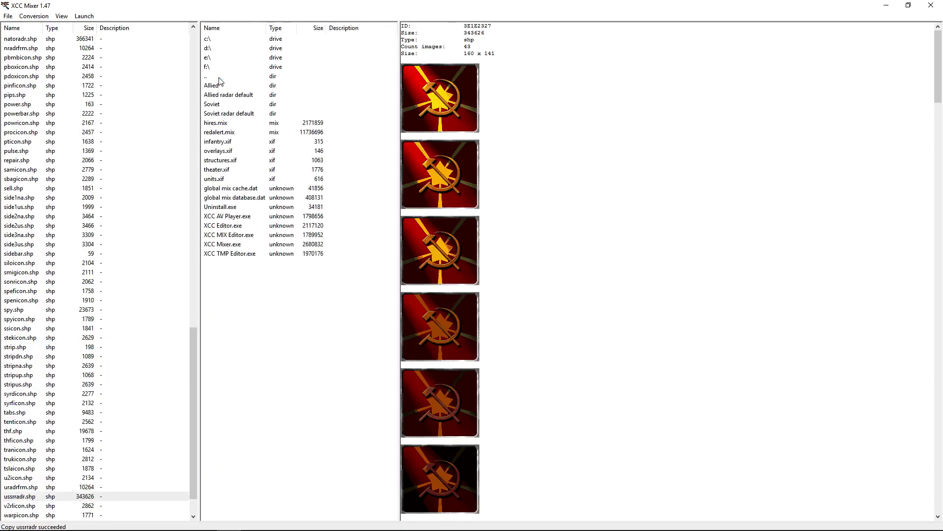
scroll(157, 94, up, 20)
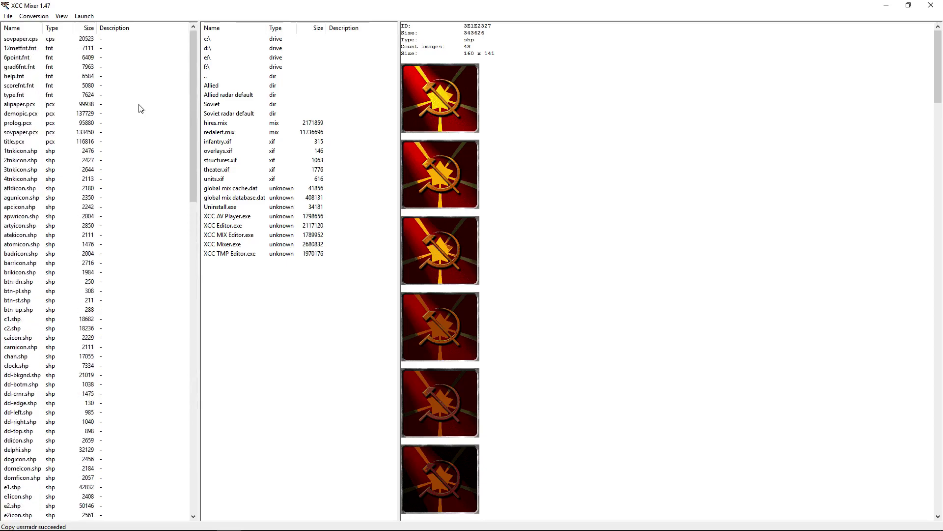
click(141, 109)
key(BackSpace)
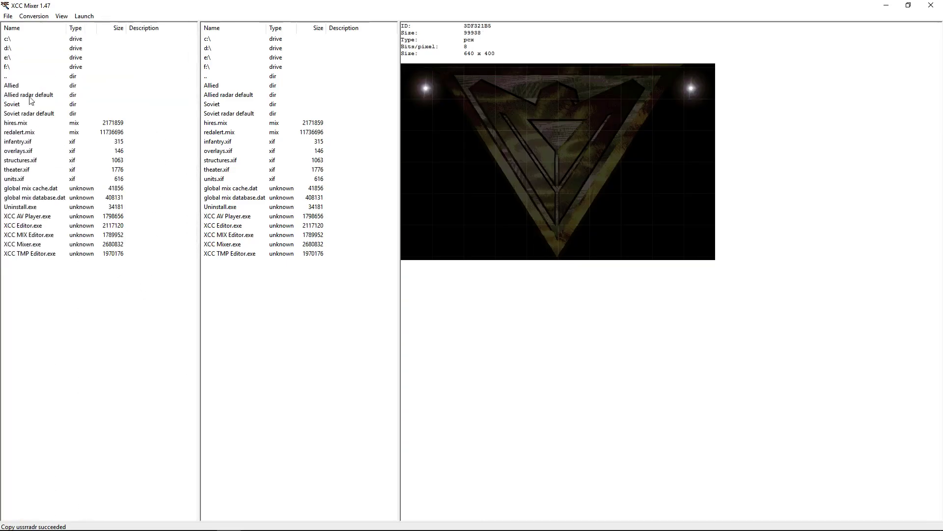
click(23, 77)
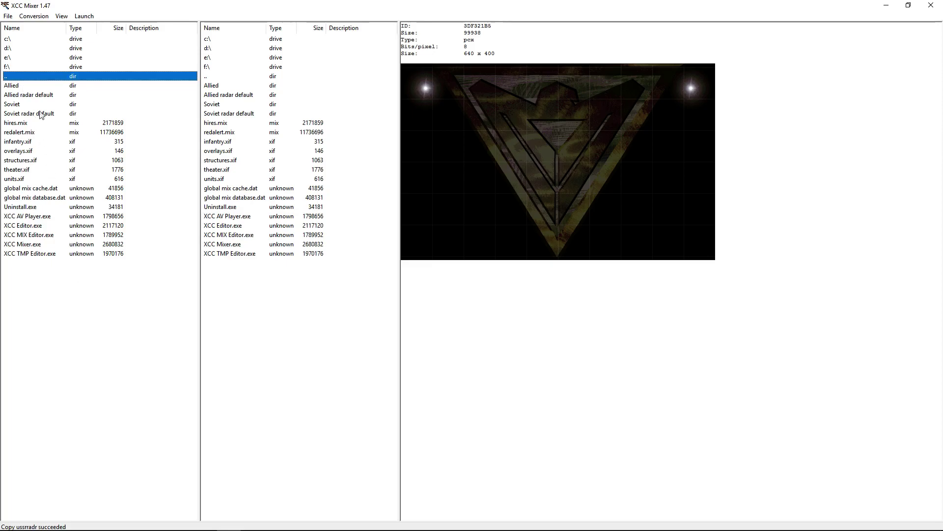
double_click(38, 77)
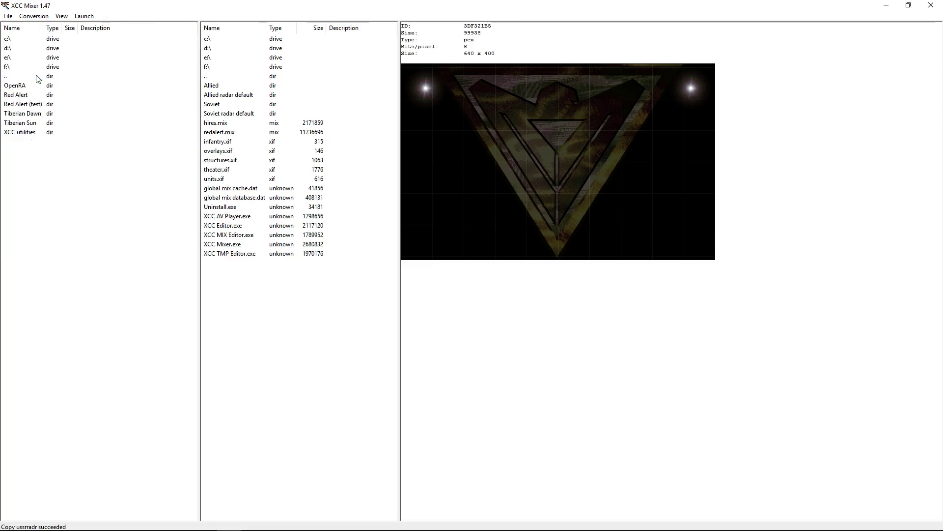
double_click(30, 133)
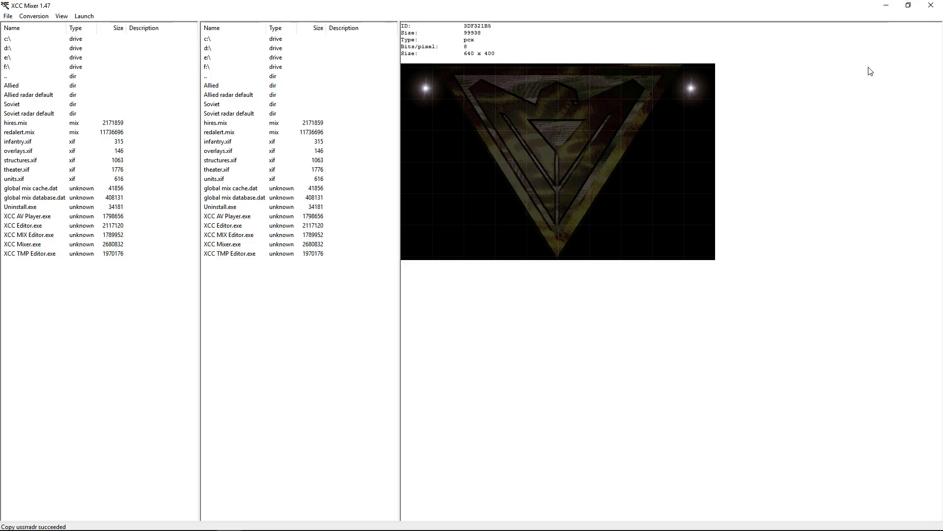
Step: Switch to File Explorer and examine the exported PNG frames in the Allied radar default and Soviet radar default folders
key(alt+Tab)
key(alt+Tab)
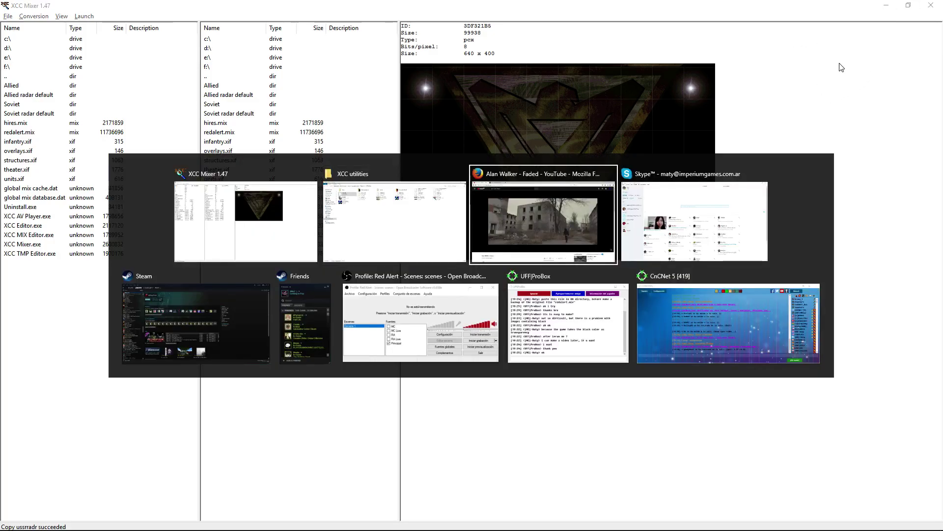
key(alt+Tab)
key(alt+Tab)
key(alt+Tab)
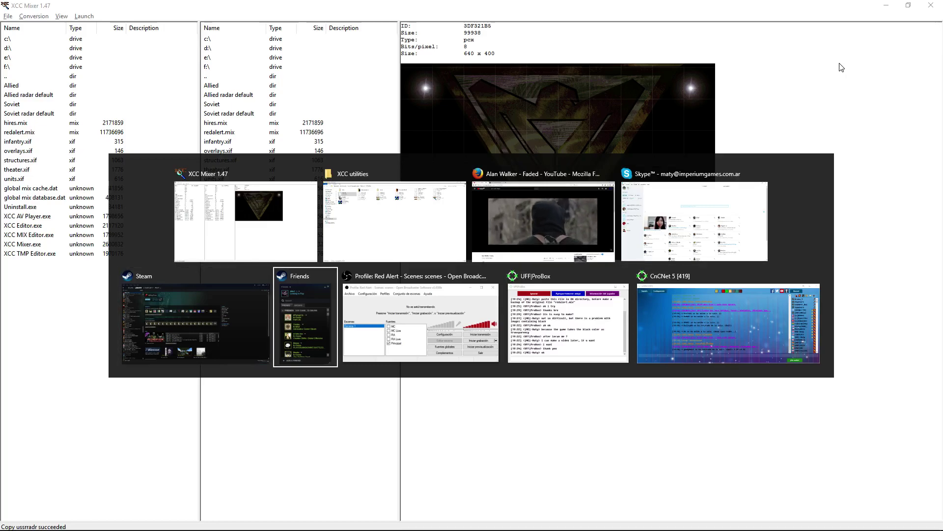
key(alt+Tab)
key(alt+Up)
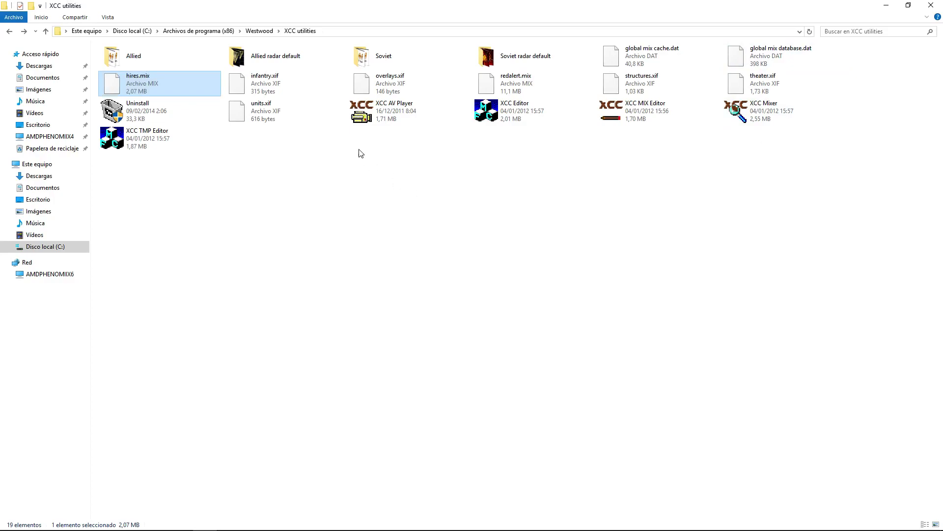
click(265, 63)
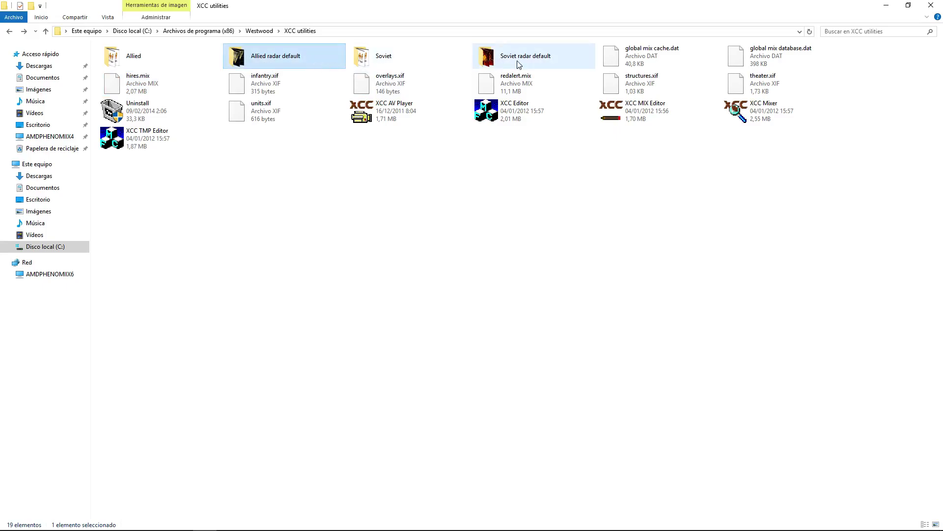
double_click(300, 60)
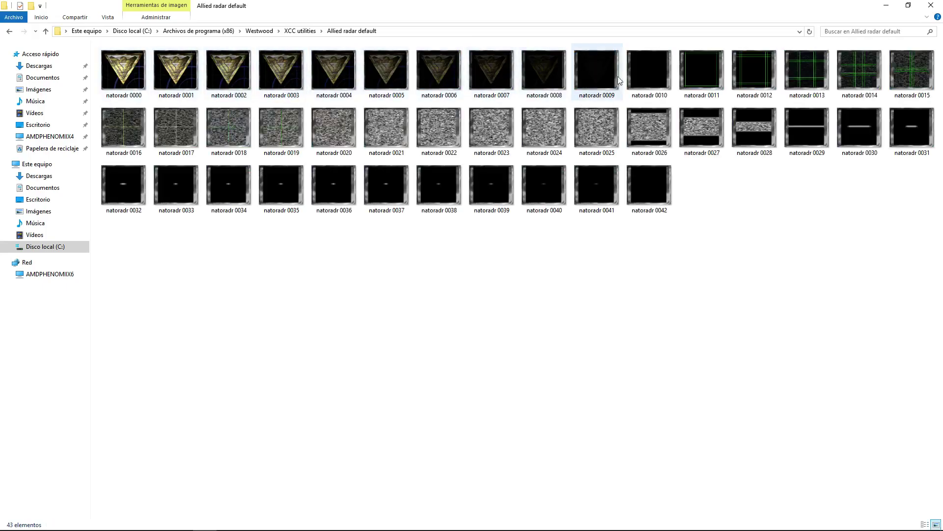
click(310, 32)
double_click(486, 62)
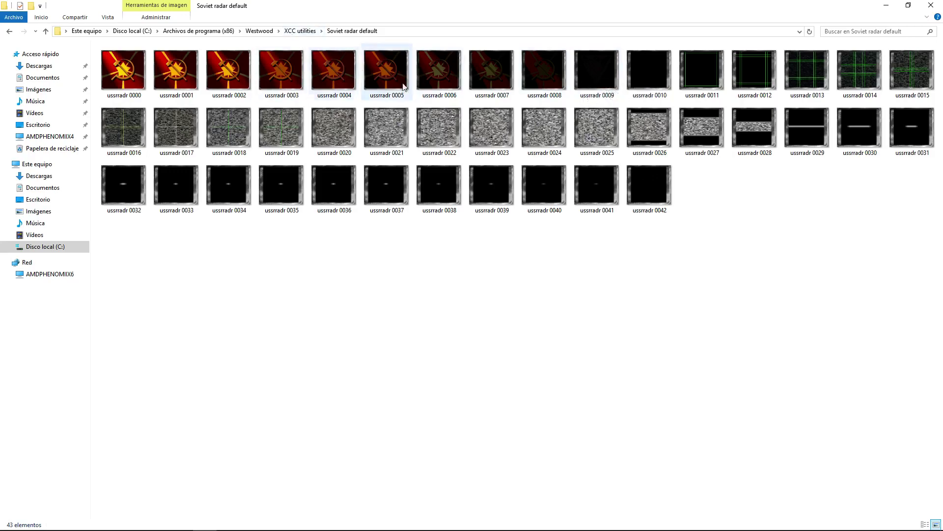
click(299, 32)
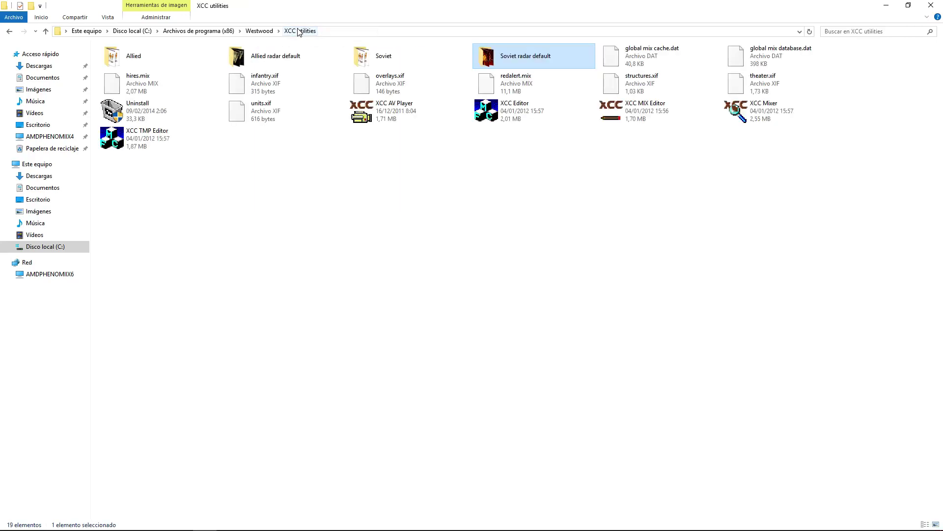
Step: Copy the custom frames natoradr 0000 to 0009 from the Allied folder into Allied radar default, replacing the originals
click(151, 57)
double_click(140, 60)
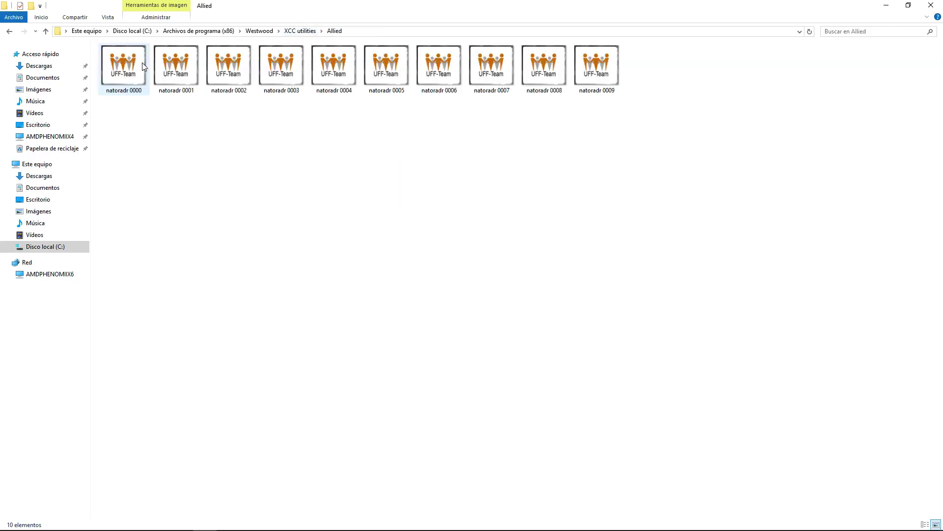
drag(637, 122, 102, 40)
right_click(129, 64)
click(147, 309)
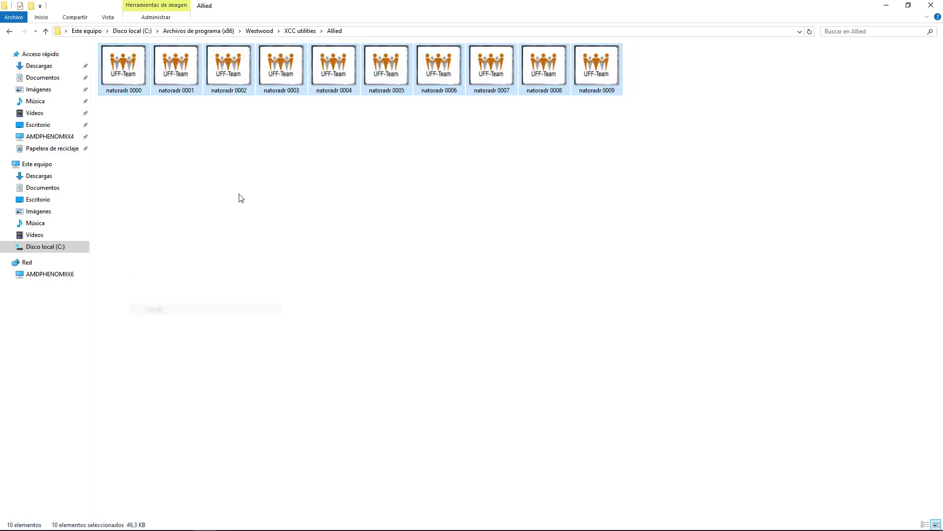
click(292, 31)
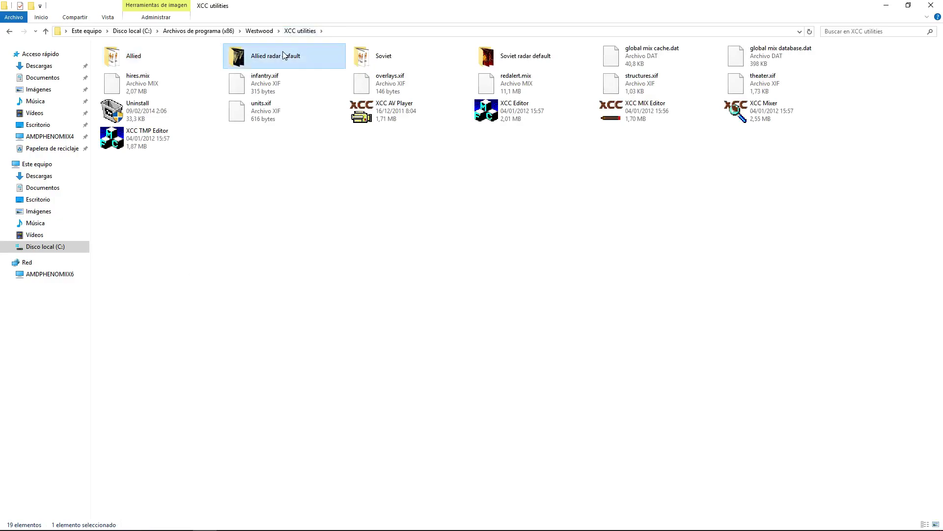
double_click(289, 57)
key(ctrl+v)
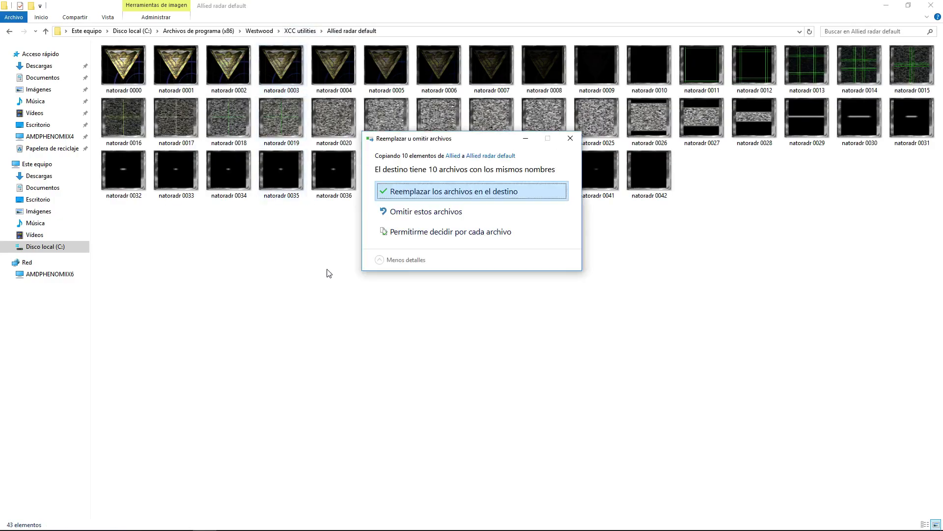
click(388, 190)
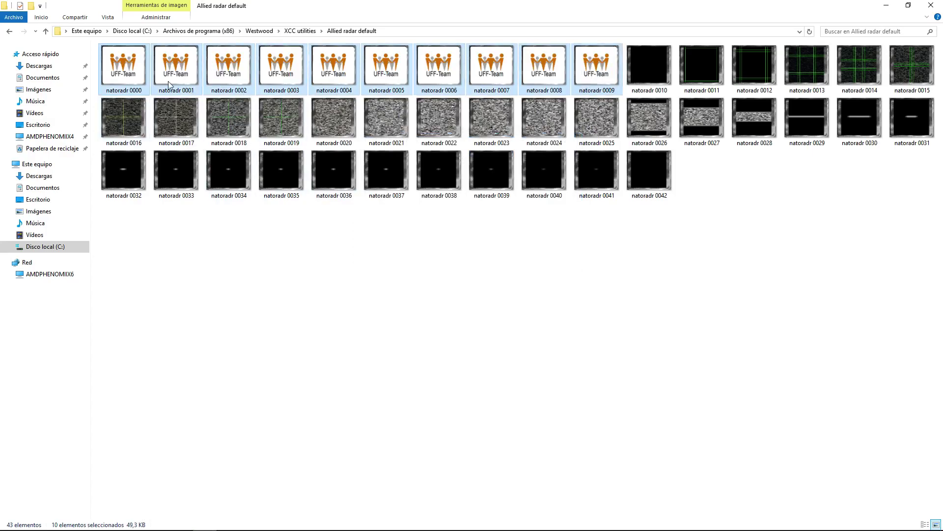
Step: Copy the custom frames ussrradr 0000 to 0009 from the Soviet folder into Soviet radar default, replacing the originals
click(298, 32)
double_click(376, 57)
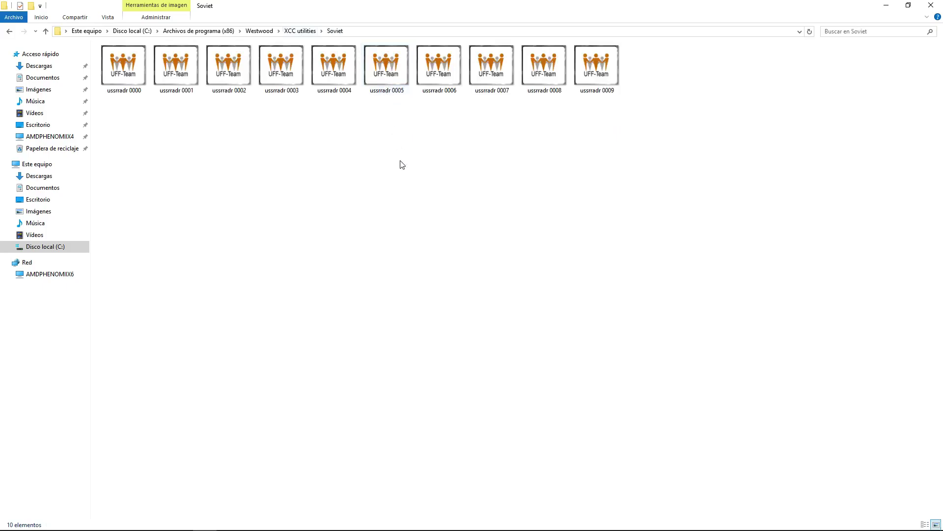
key(ctrl+a)
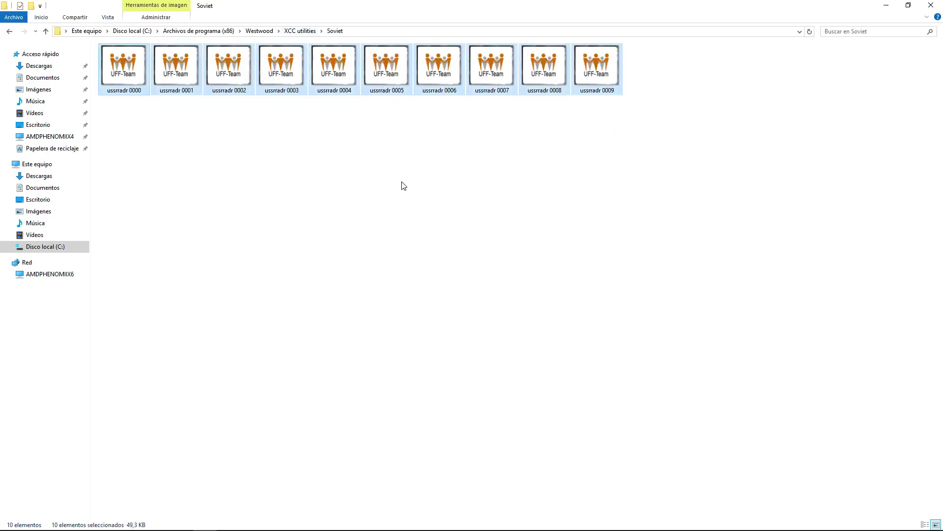
click(301, 33)
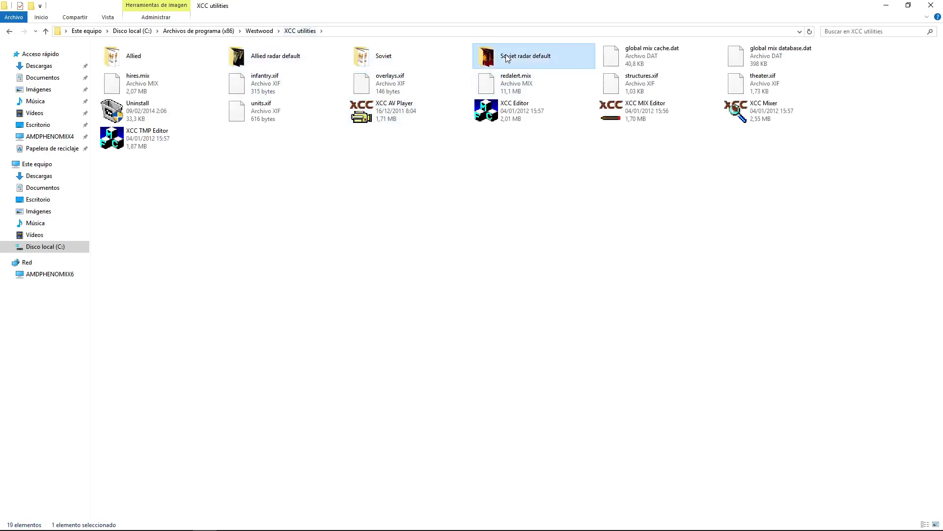
double_click(530, 58)
key(ctrl+v)
click(448, 195)
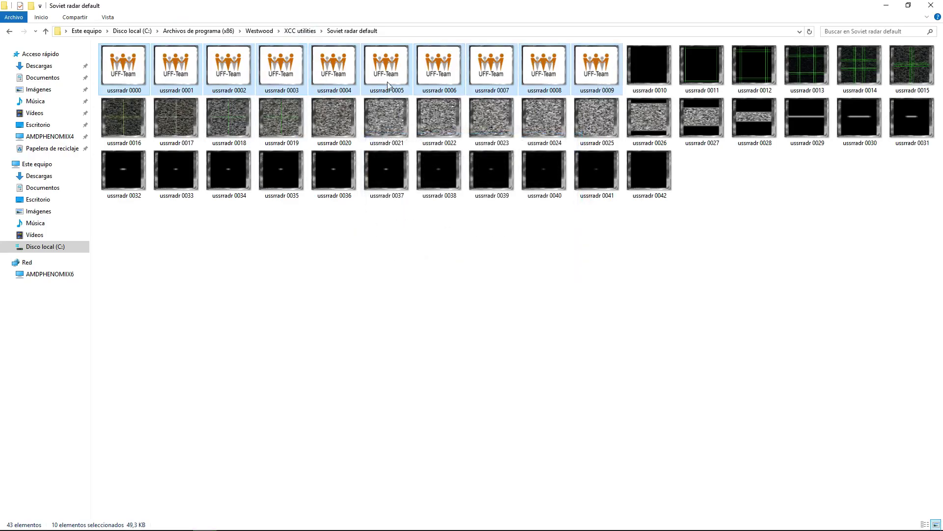
Step: Switch to XCC Mixer, preview the replaced natoradr frames in Allied radar default, and return to the parent folder
click(298, 32)
key(alt+Tab)
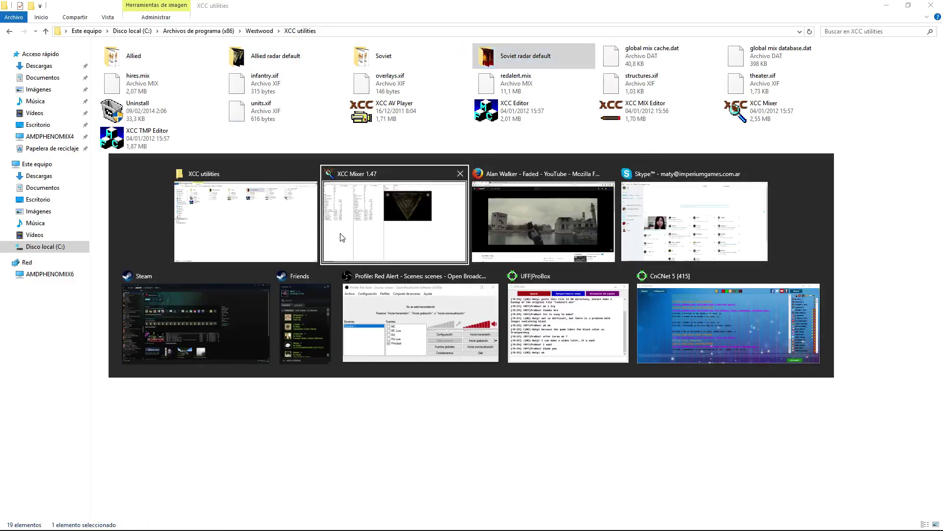
click(325, 229)
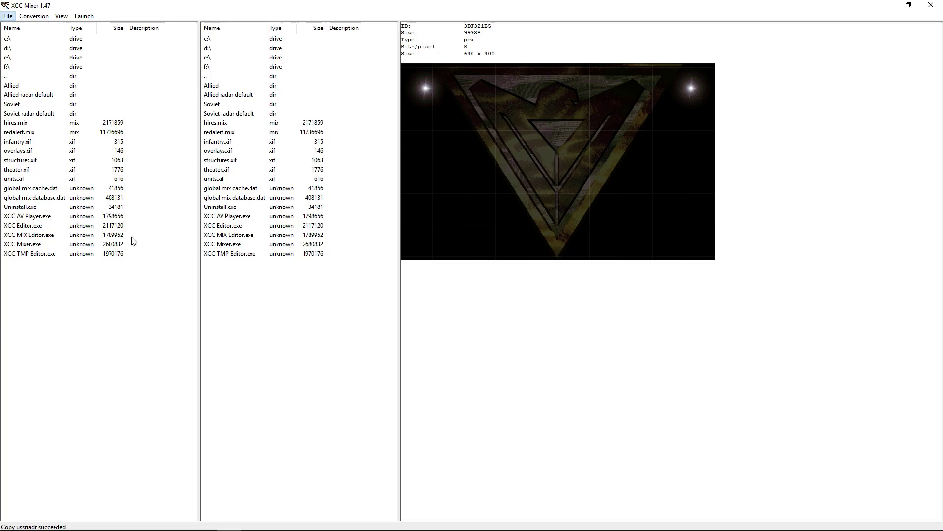
double_click(220, 98)
click(222, 98)
click(223, 103)
click(224, 123)
click(210, 77)
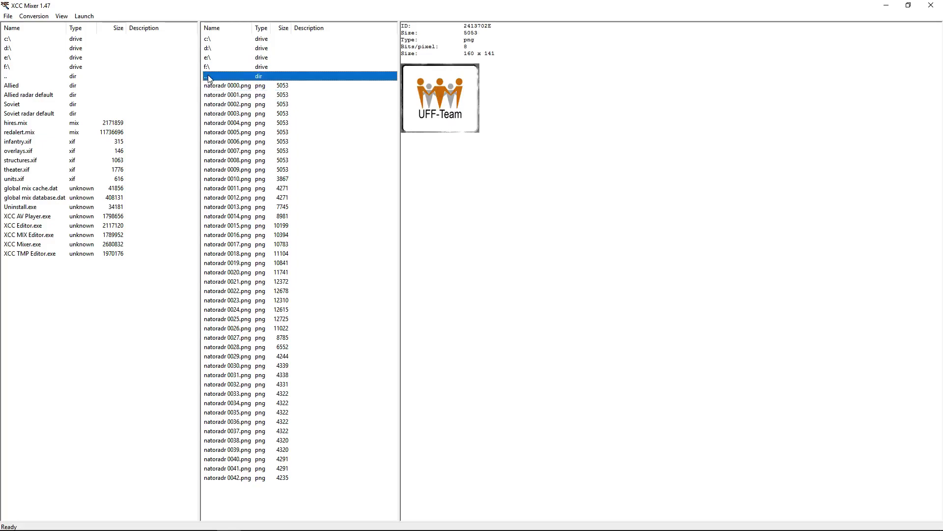
double_click(209, 78)
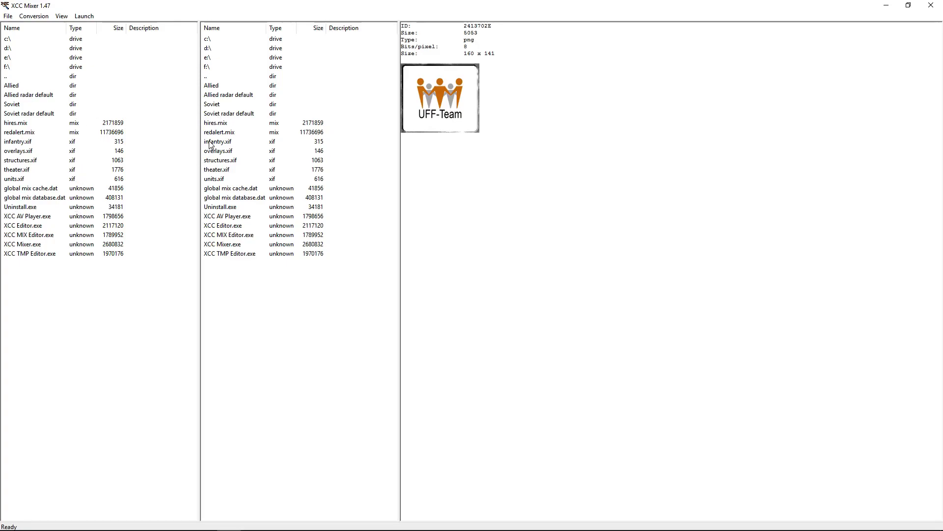
Step: Copy all natoradr PNG frames in Allied radar default as SHP into the XCC utilities folder and preview natoradr.shp
double_click(222, 96)
drag(280, 489, 237, 90)
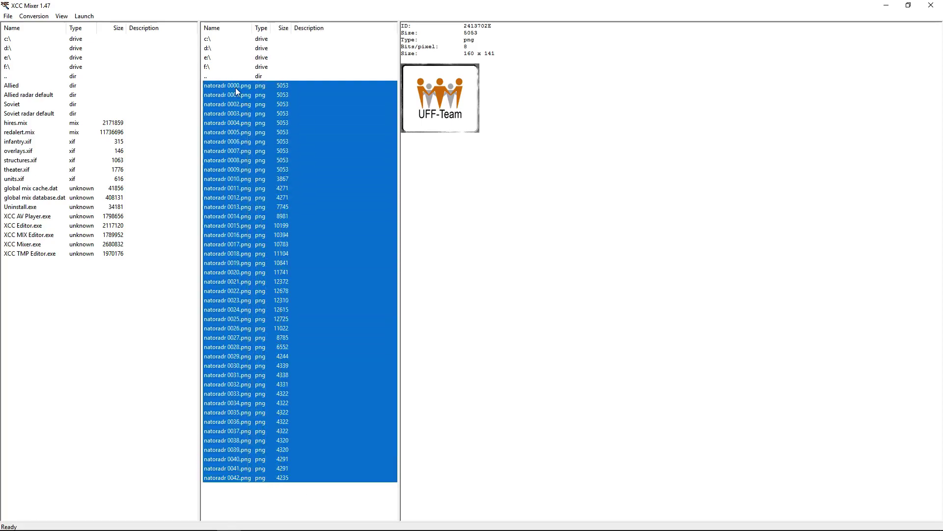
right_click(232, 88)
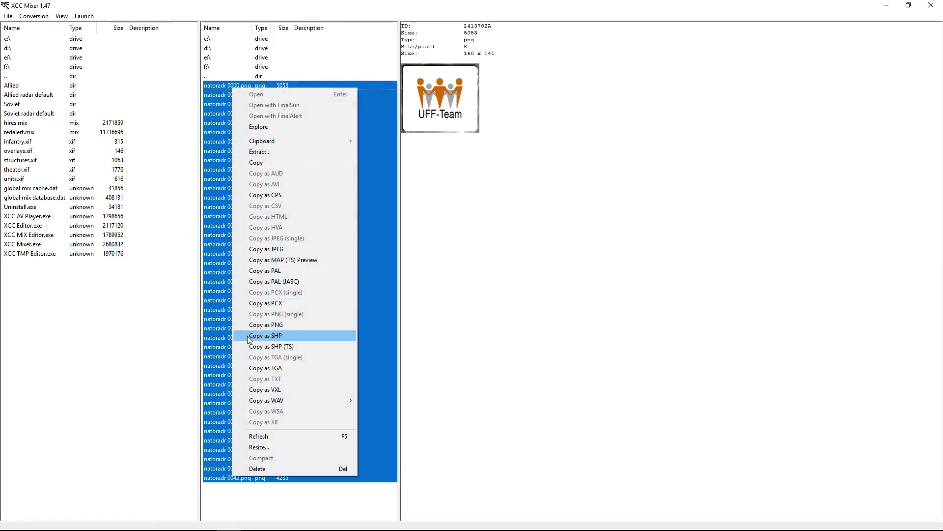
click(302, 336)
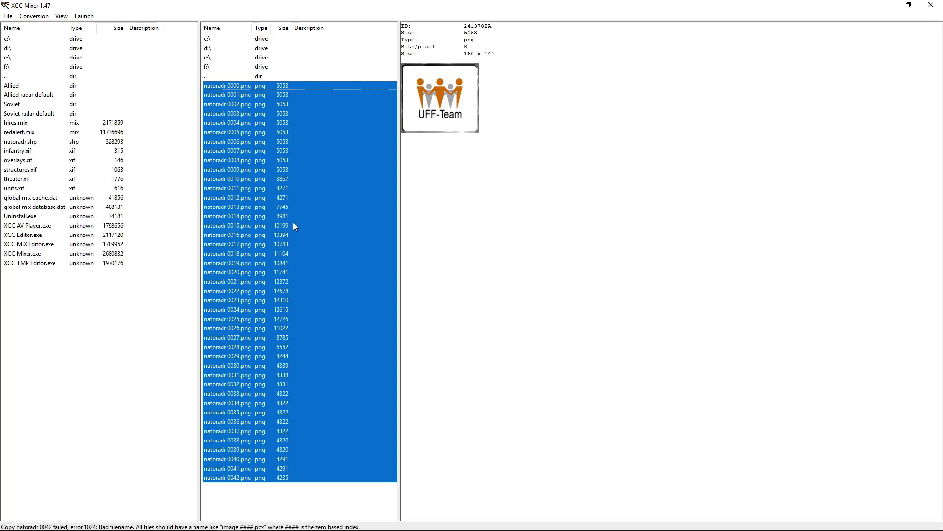
click(22, 142)
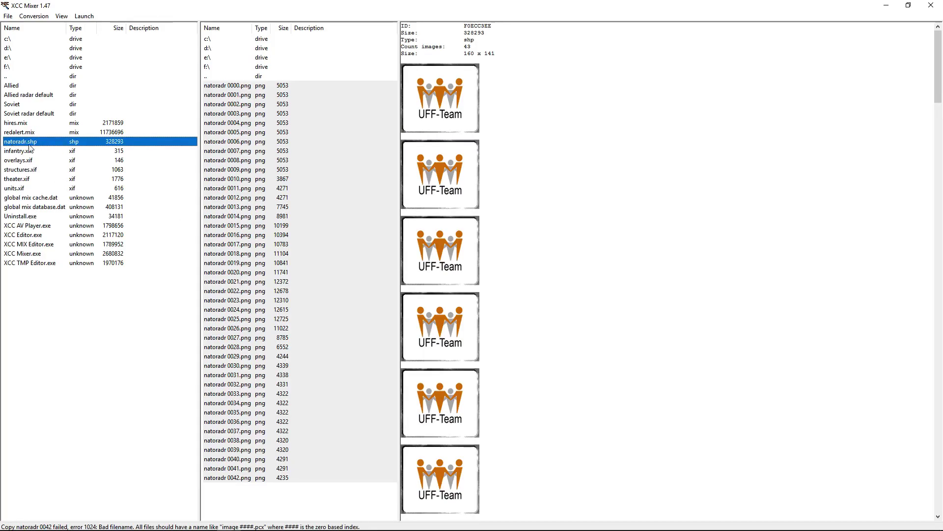
Step: Copy all ussrradr PNG frames in Soviet radar default as SHP into the XCC utilities folder and preview ussrradr.shp
double_click(219, 77)
double_click(222, 114)
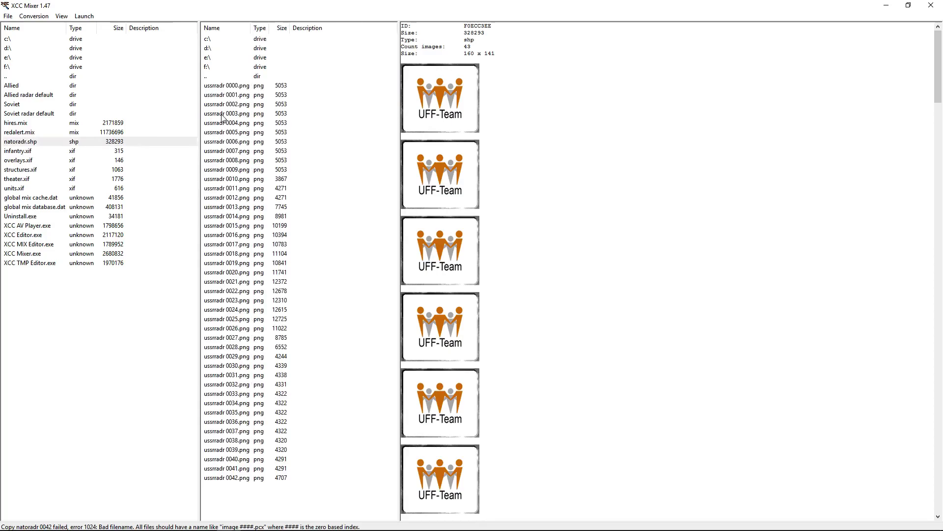
drag(256, 491, 240, 88)
right_click(240, 89)
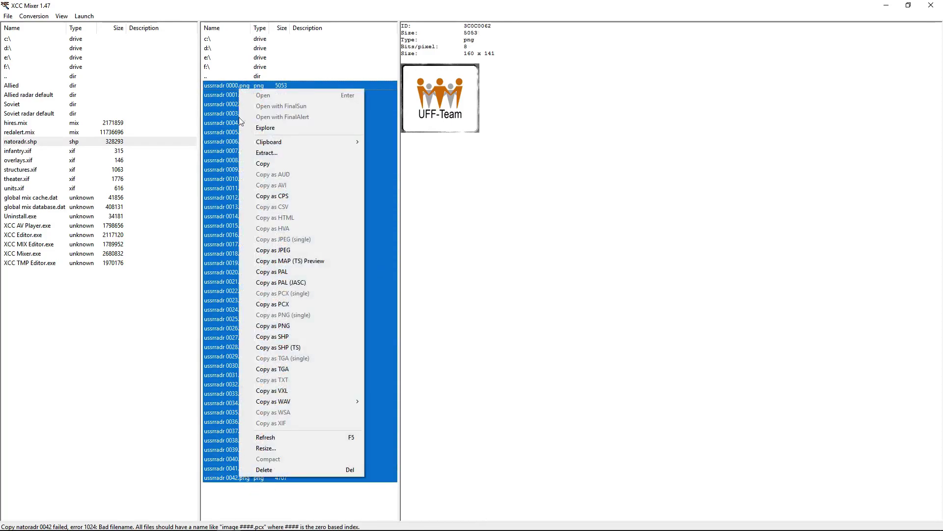
click(276, 338)
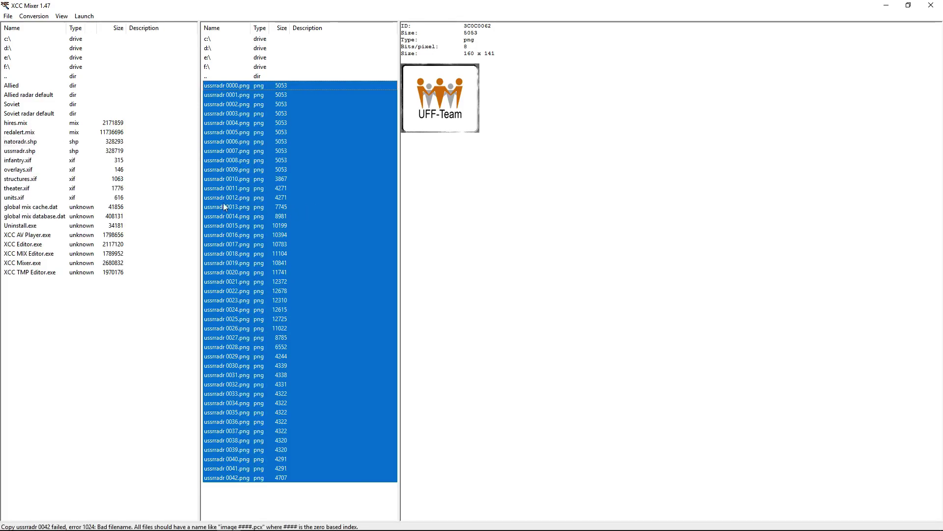
click(20, 151)
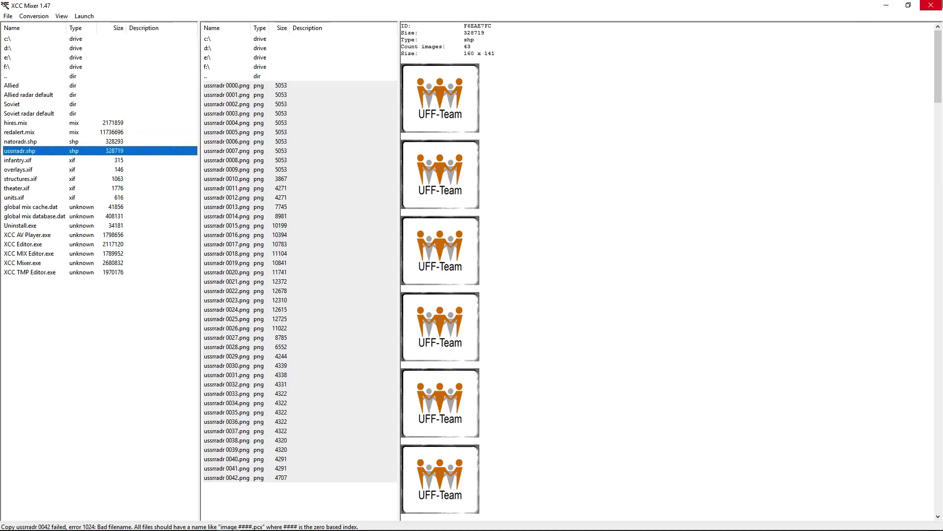
Step: Close XCC Mixer and check for ussrradr.shp and natoradr.shp in the XCC utilities folder in File Explorer
click(931, 6)
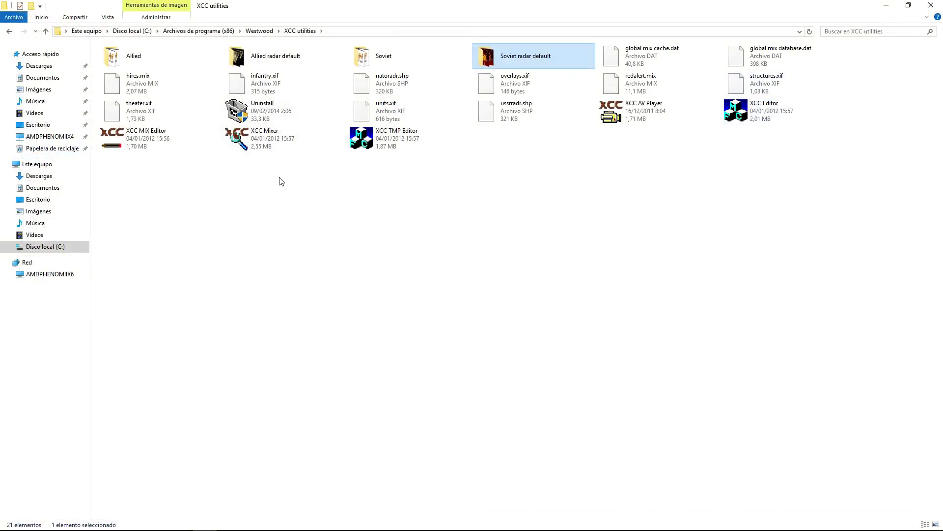
click(515, 111)
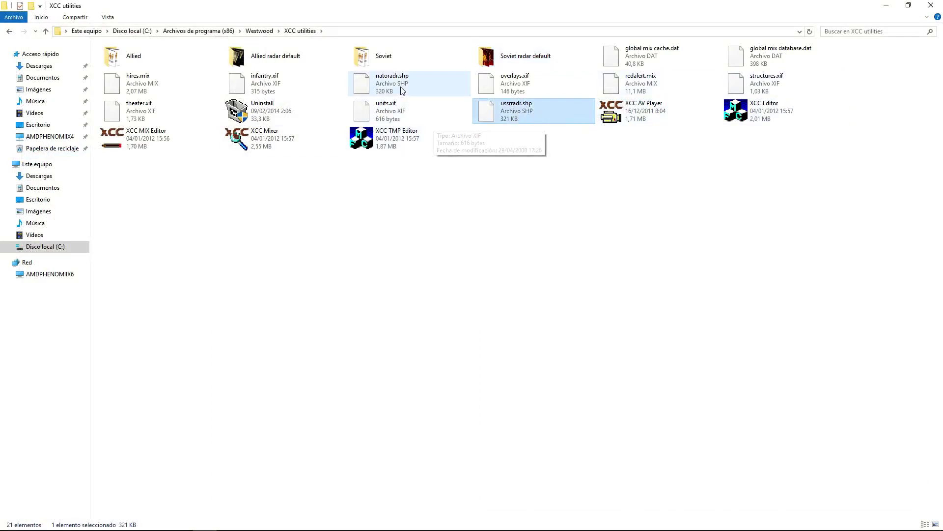
click(433, 89)
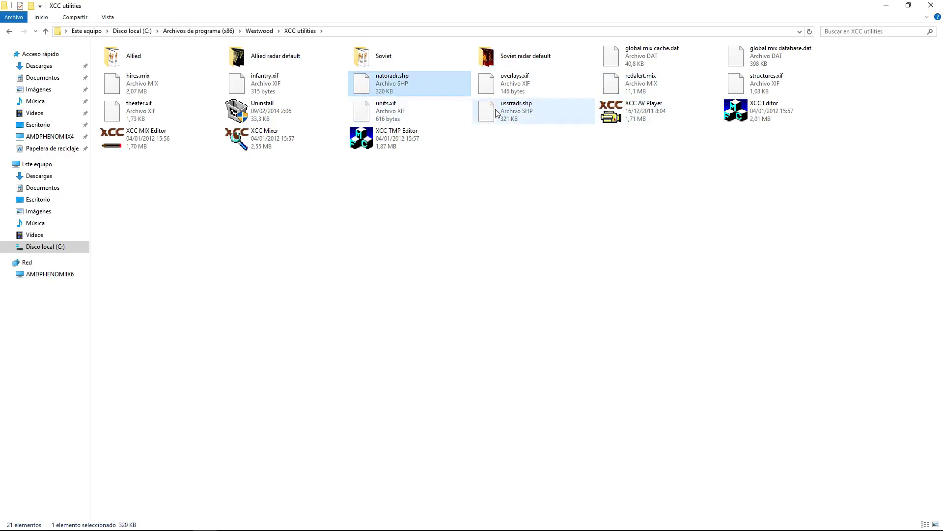
click(488, 183)
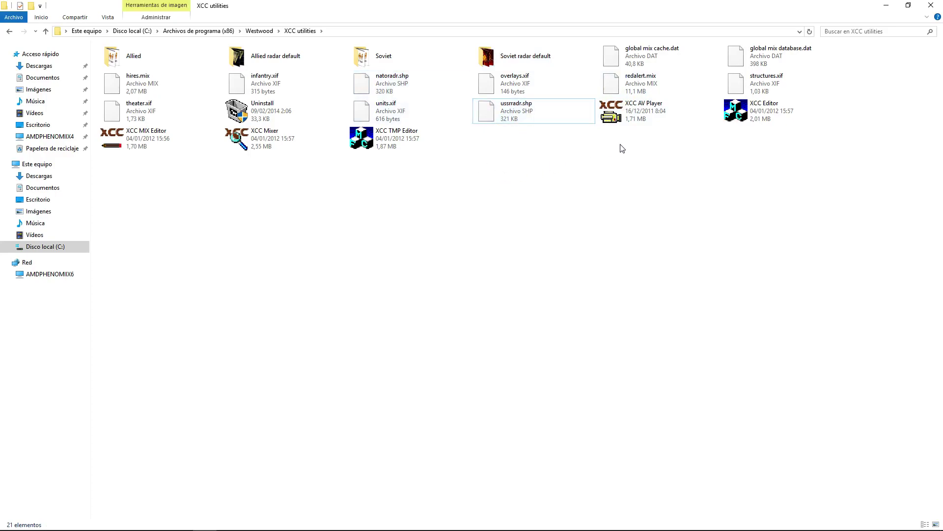
Step: Launch XCC MIX Editor and open the hires.mix archive from the XCC utilities folder
click(287, 148)
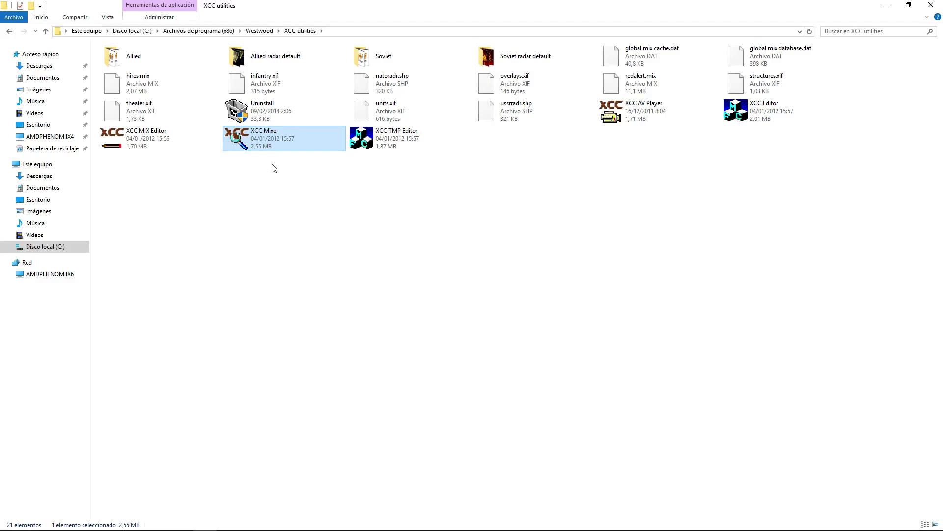
click(173, 144)
double_click(159, 140)
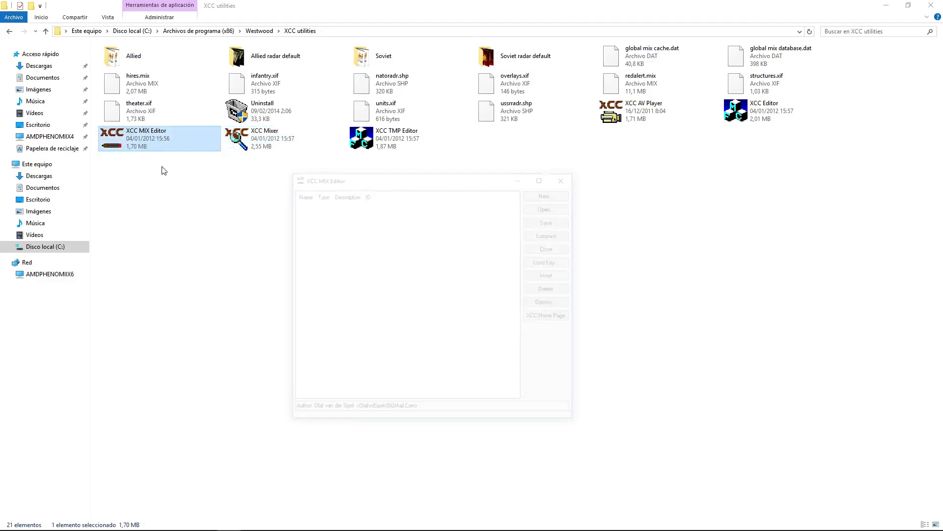
click(536, 208)
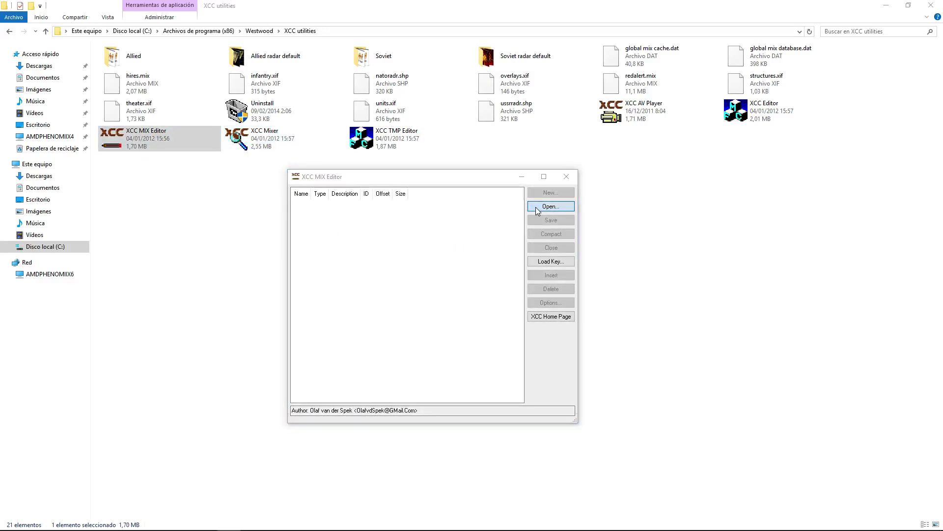
click(474, 238)
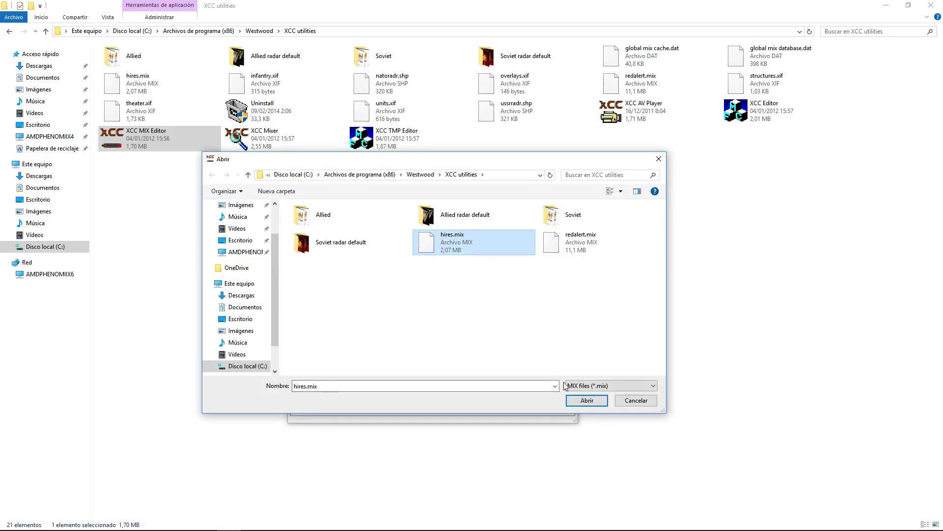
click(585, 401)
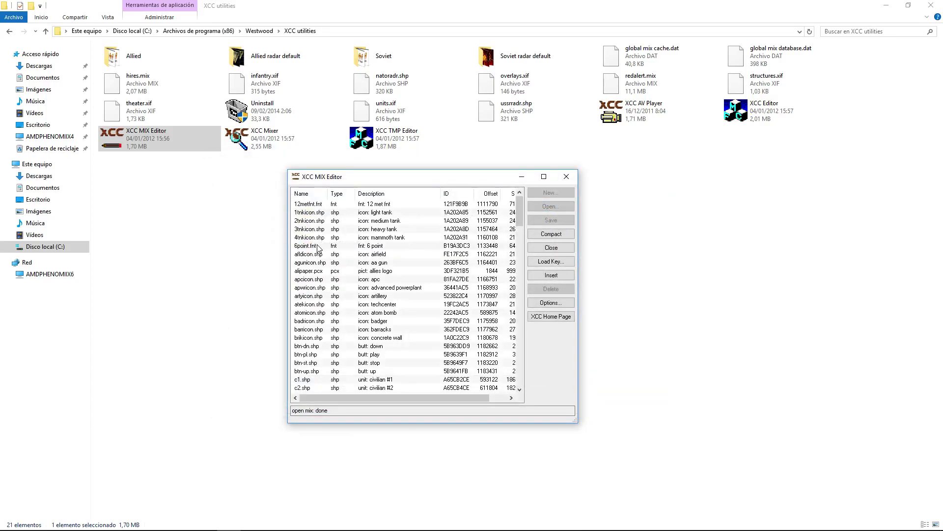
Step: Delete the original natoradr.shp and ussrradr.shp radar screens from the hires.mix archive
click(318, 246)
key(n)
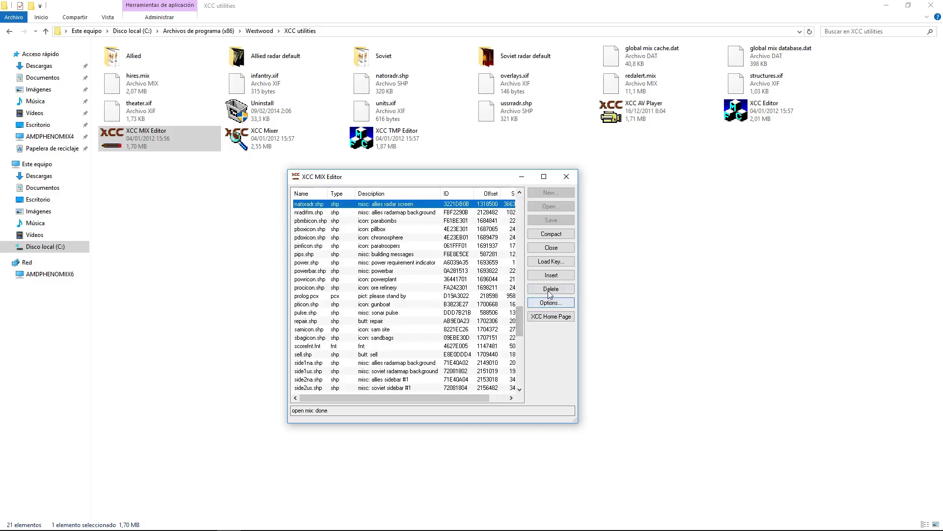
click(551, 288)
click(328, 266)
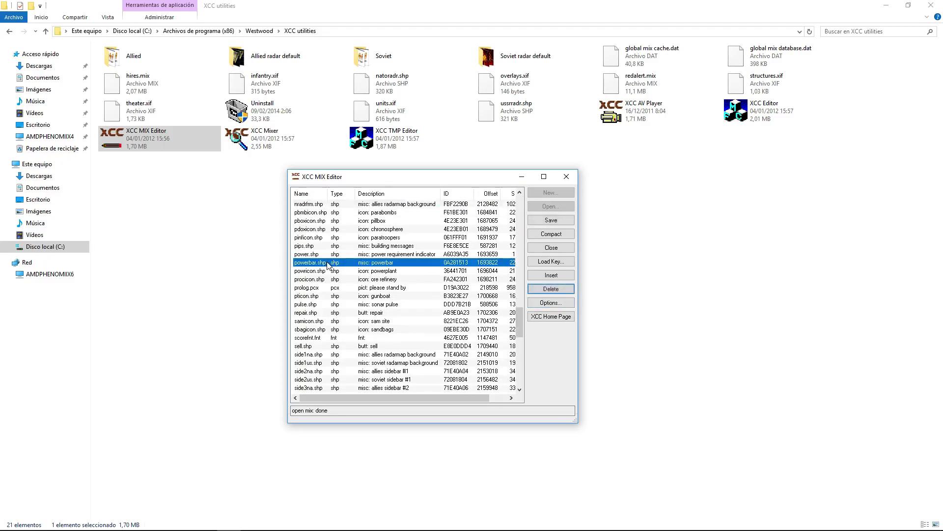
key(u)
key(Down)
key(Down)
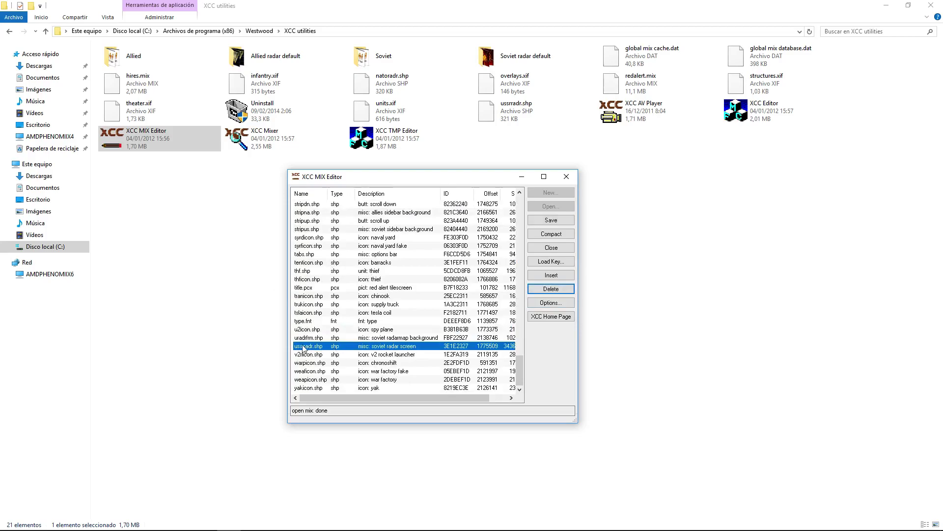
click(544, 291)
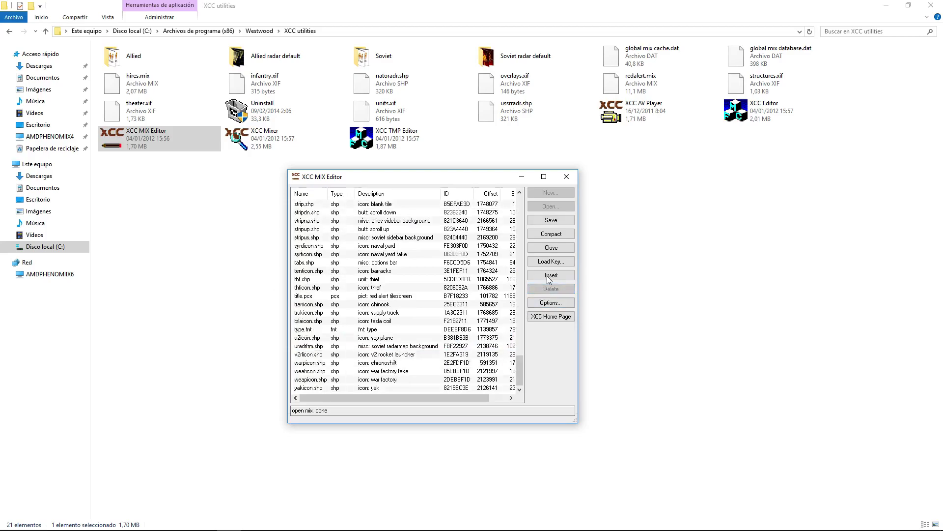
Step: Insert the rebuilt natoradr.shp and ussrradr.shp from the XCC utilities folder into hires.mix, then save and close the archive
click(547, 277)
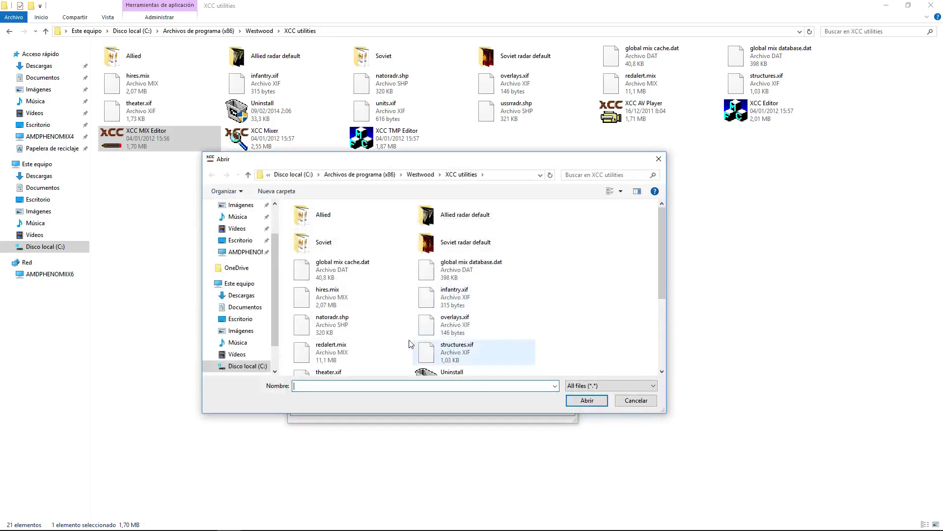
click(354, 326)
click(573, 401)
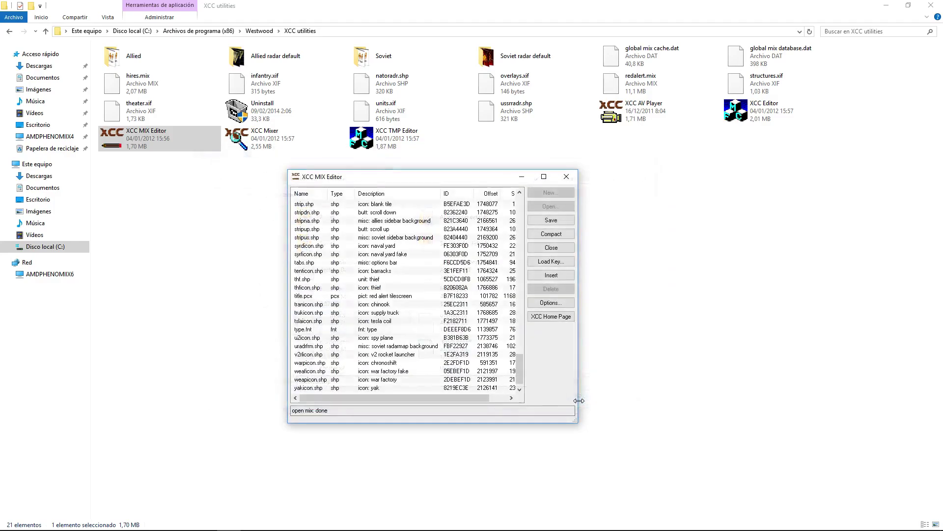
click(546, 276)
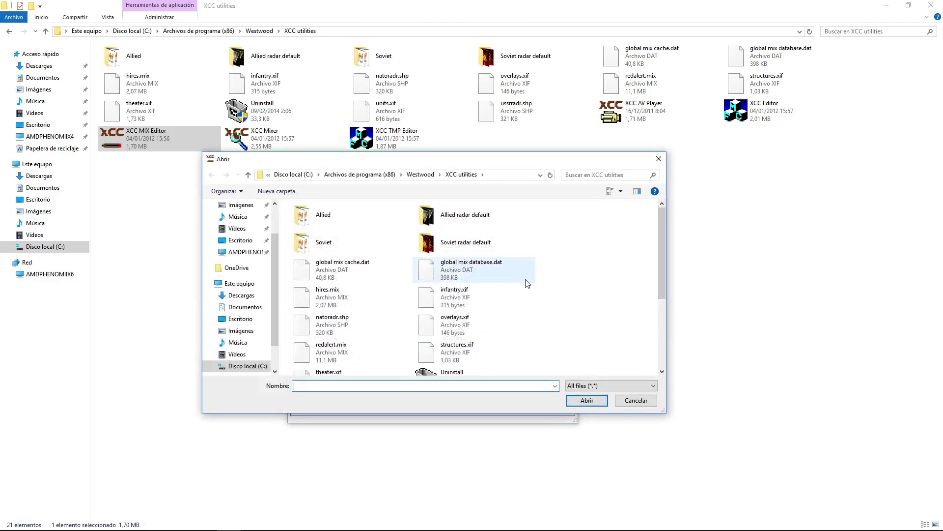
scroll(401, 350, down, 3)
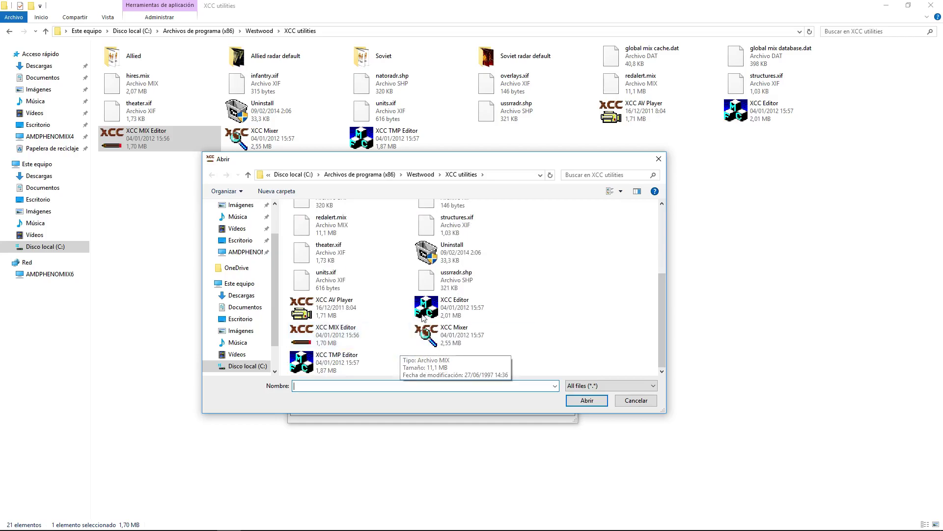
click(440, 282)
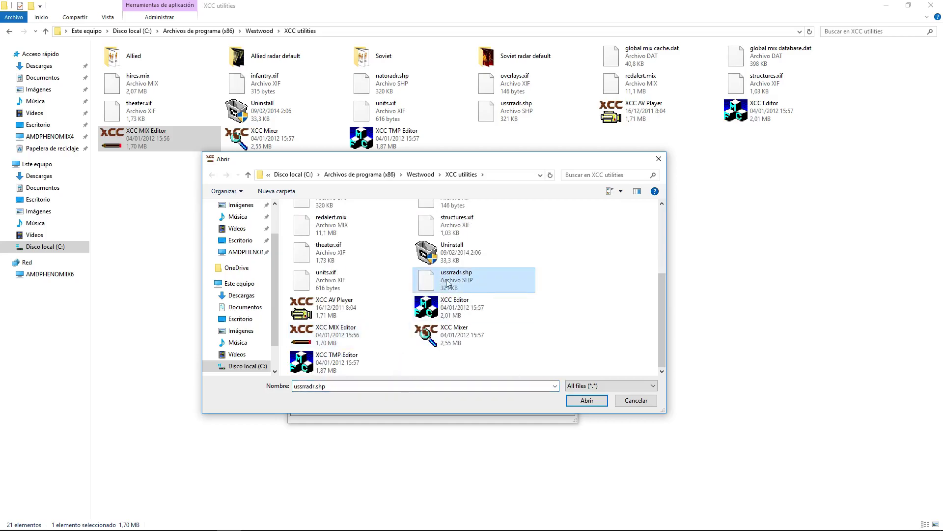
click(574, 399)
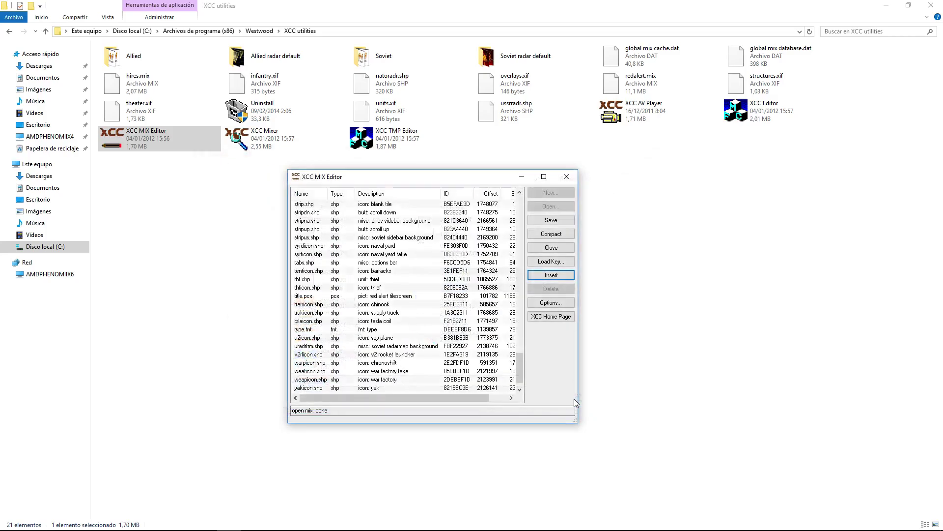
click(541, 220)
click(548, 249)
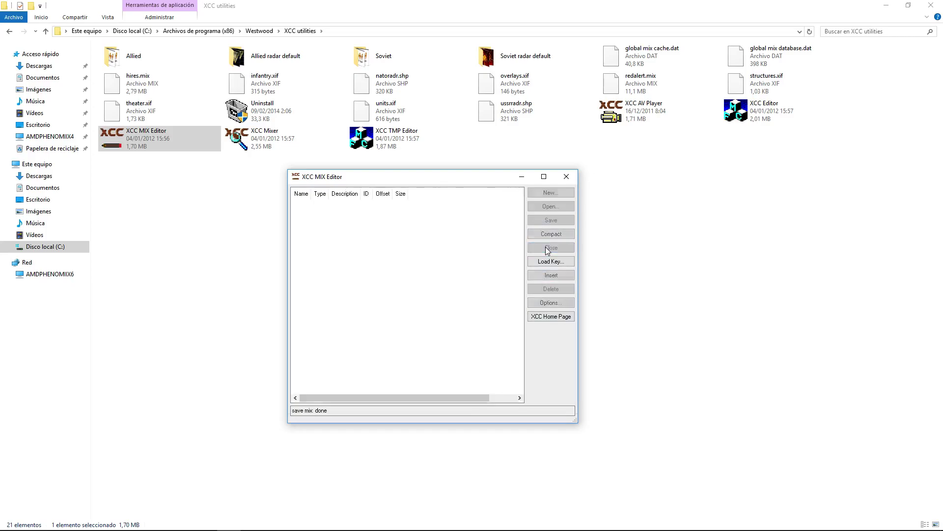
Step: Open redalert.mix and replace its hires.mix entry with the edited hires.mix from the XCC utilities folder
click(543, 209)
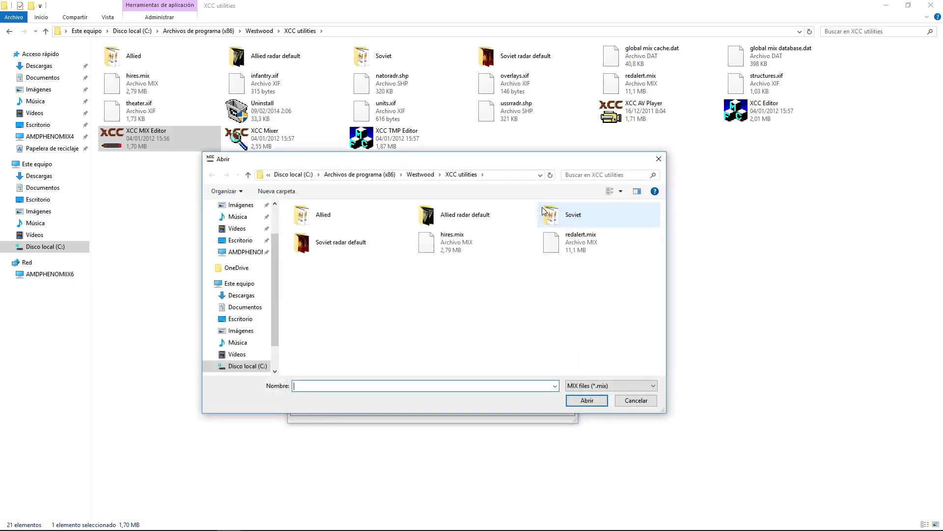
click(581, 244)
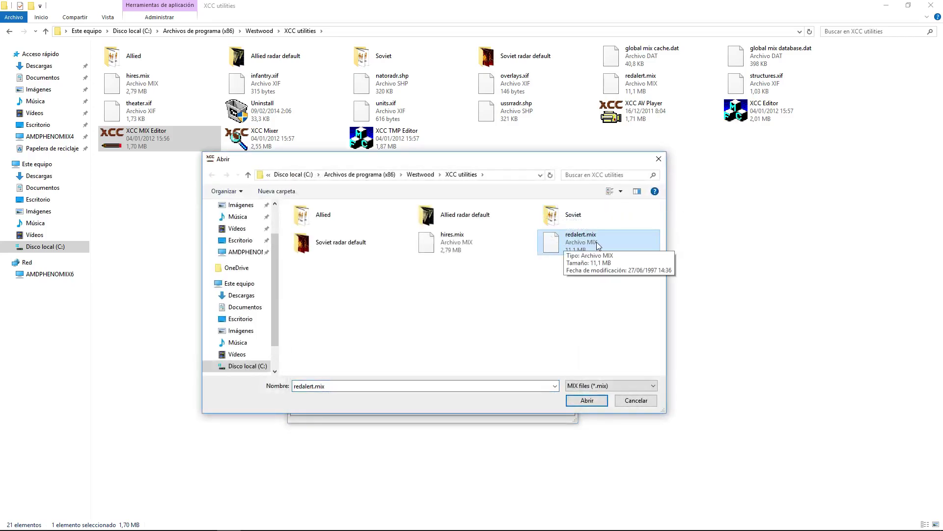
double_click(580, 243)
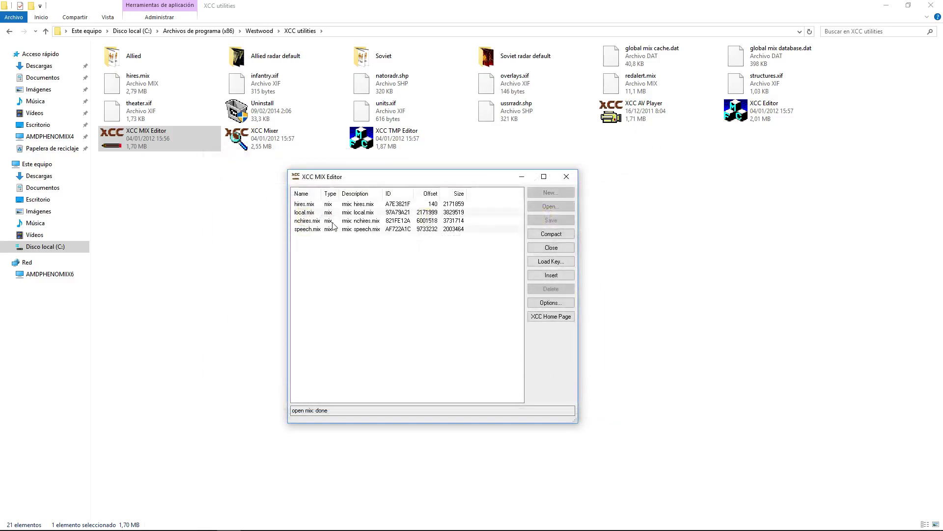
click(320, 206)
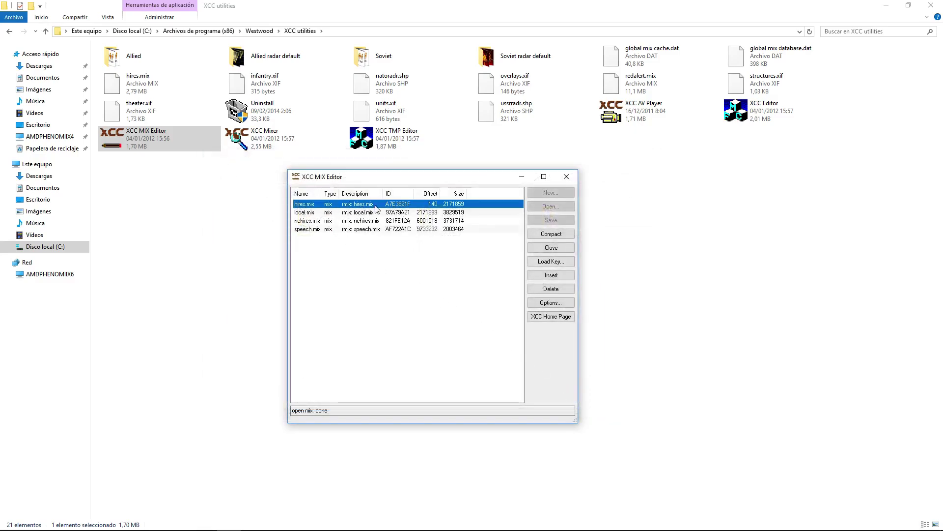
click(551, 289)
click(547, 275)
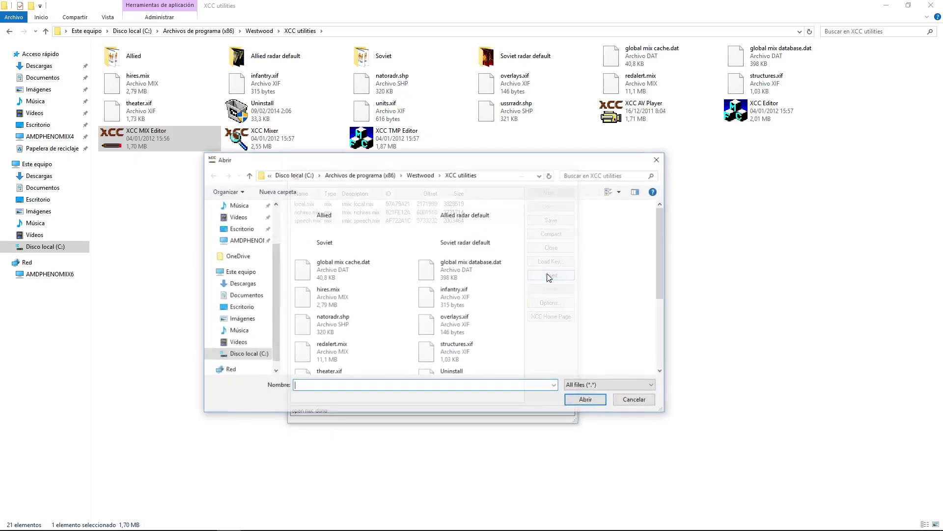
click(328, 298)
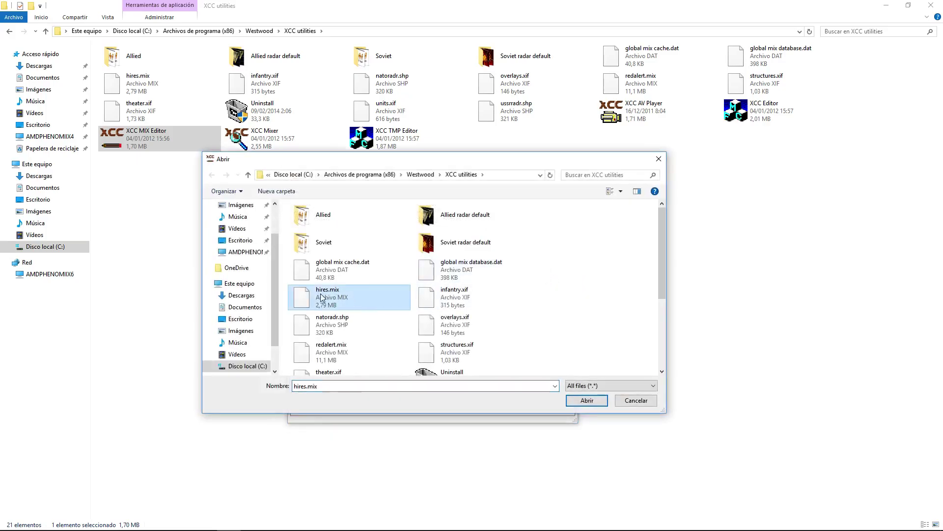
click(576, 401)
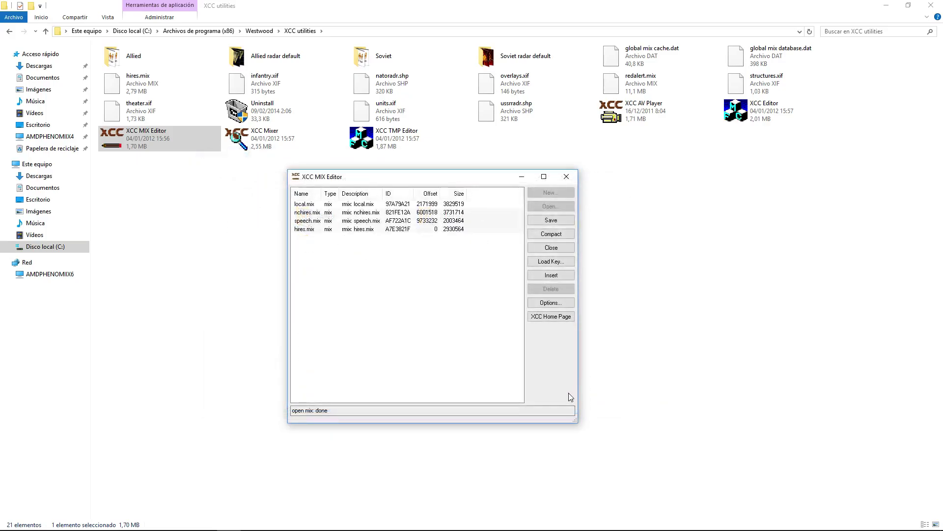
Step: Save and close the redalert.mix archive and exit XCC MIX Editor
click(541, 220)
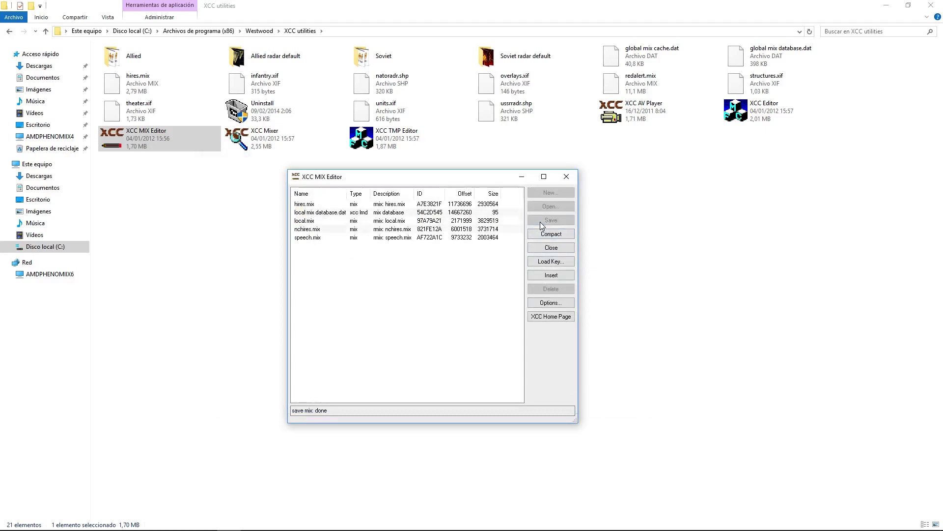
click(544, 247)
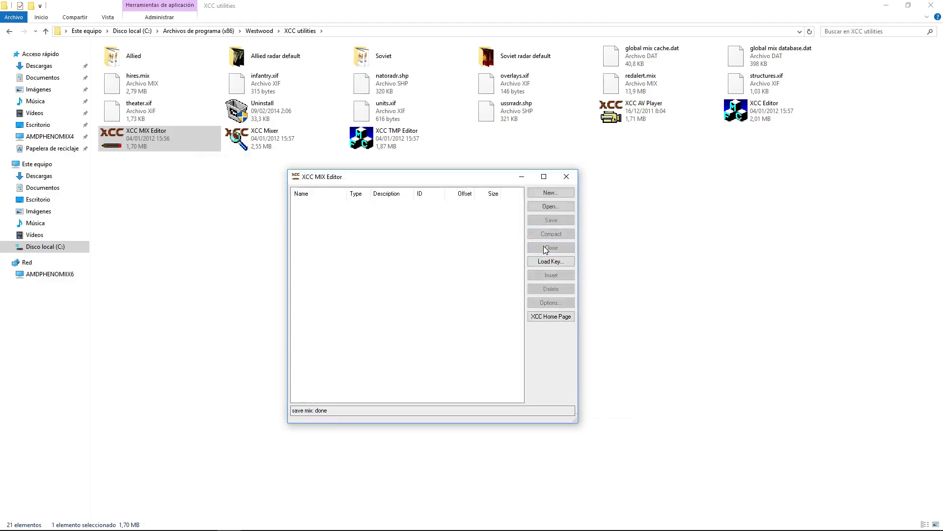
click(567, 176)
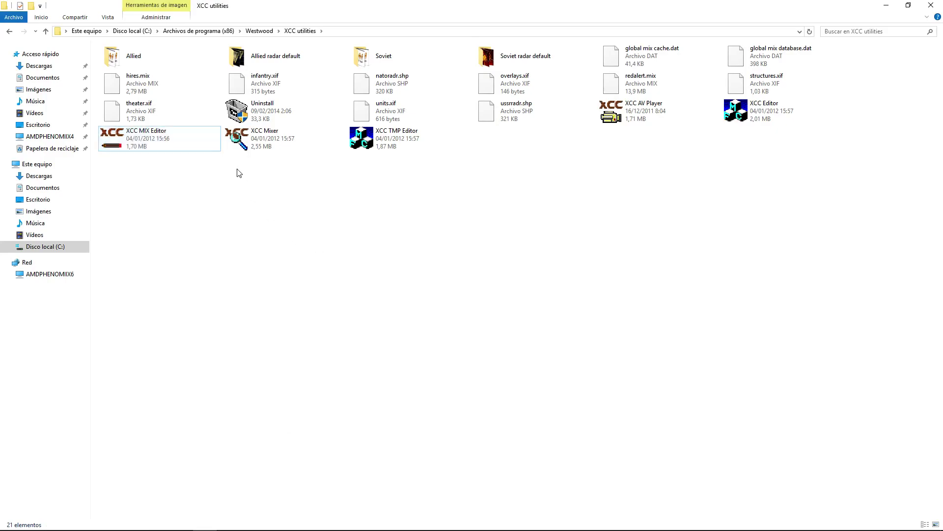
Step: Rename redalert.mix in the XCC utilities folder to Ready_redalert.mix
click(635, 93)
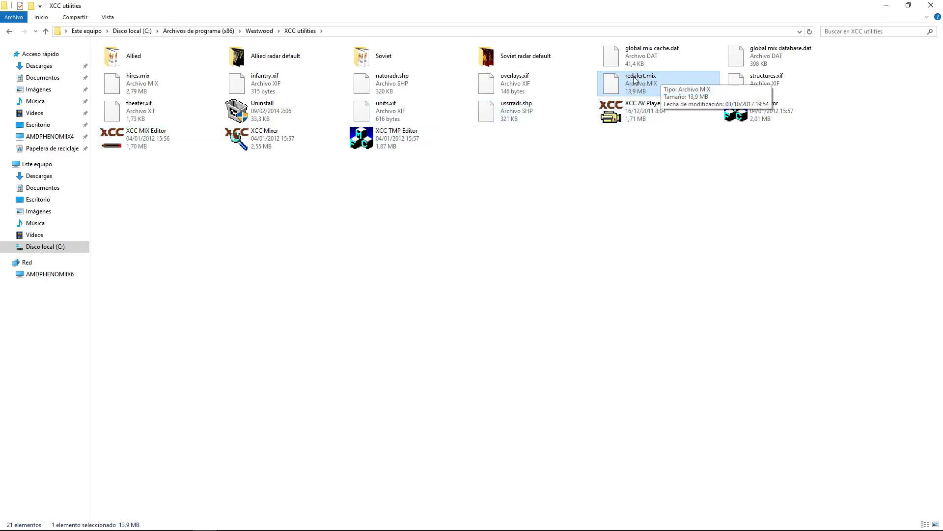
click(637, 77)
click(643, 76)
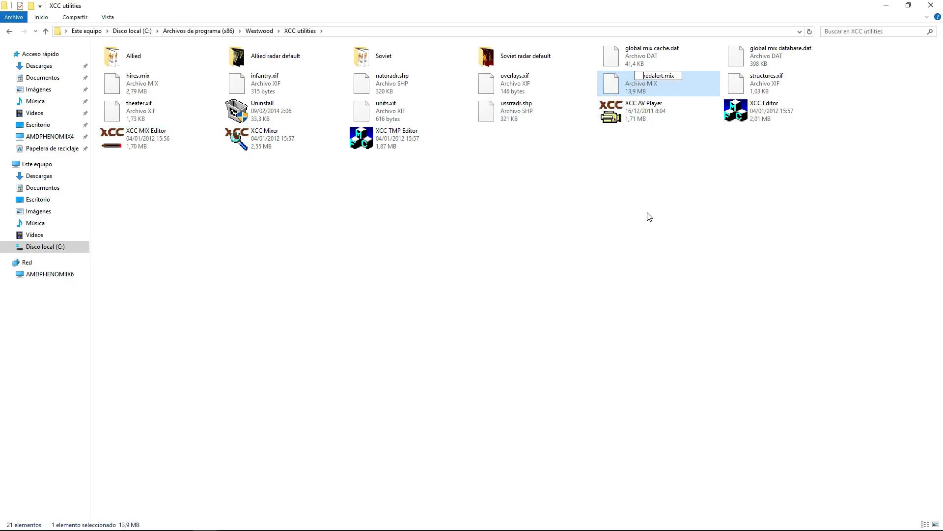
text(Ready_)
key(Return)
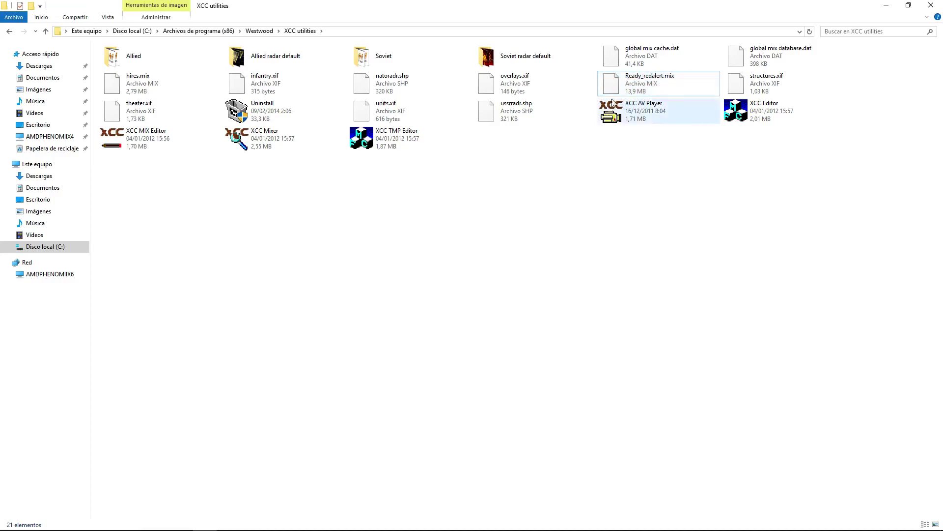
Step: Remove the Ready_ prefix so the archive is named redalert.mix again
click(641, 79)
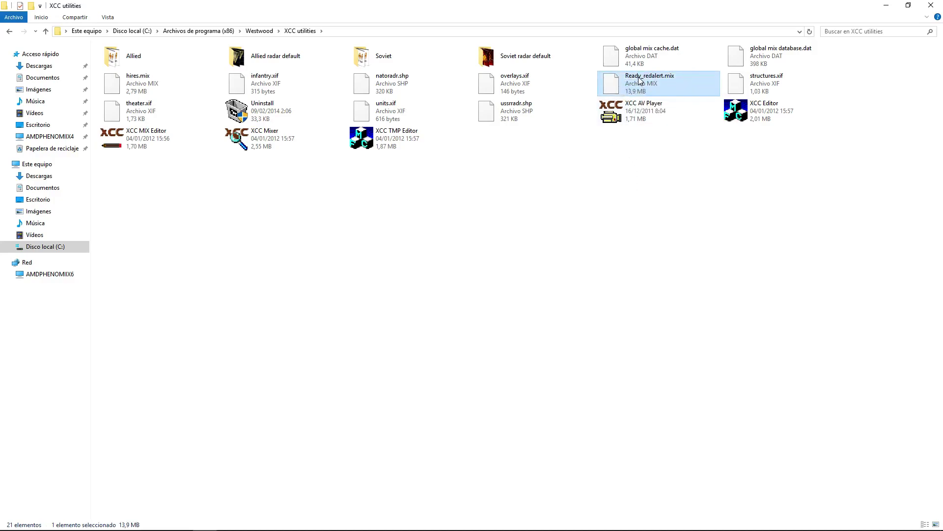
click(653, 77)
key(BackSpace)
key(BackSpace)
key(BackSpace)
key(BackSpace)
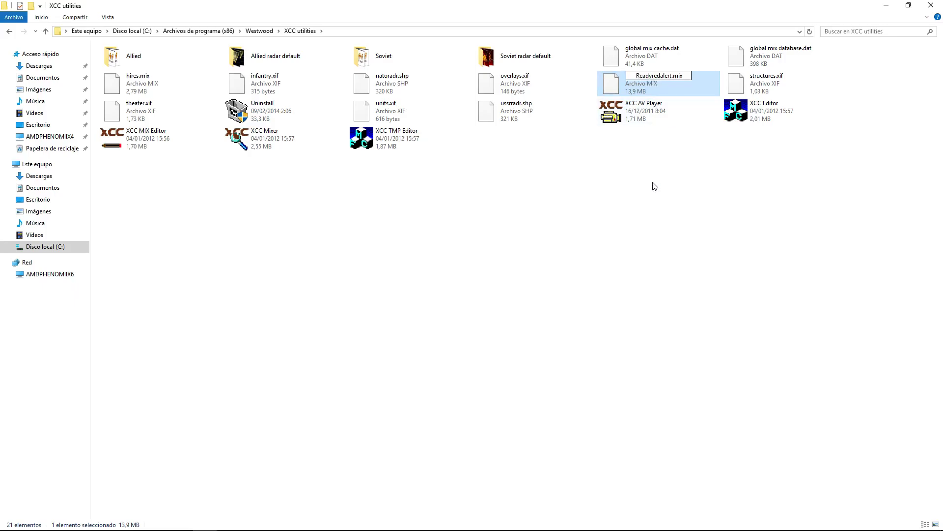
key(BackSpace)
key(BackSpace)
click(645, 205)
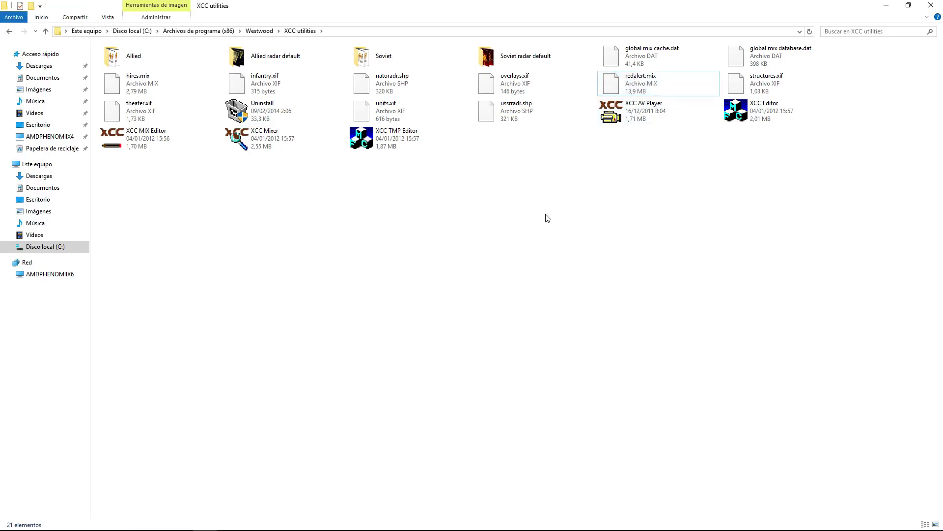